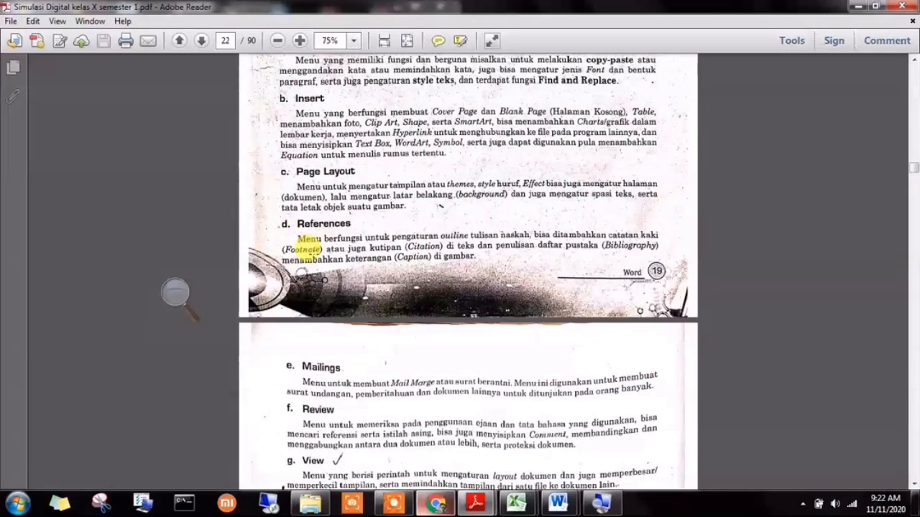
Read through the Microsoft Word chapter of the Simulasi Digital PDF up to the LATIHAN exercise on page 28
{"action": "scroll", "coordinate": [305, 243], "scroll_direction": "down", "scroll_amount": 5}
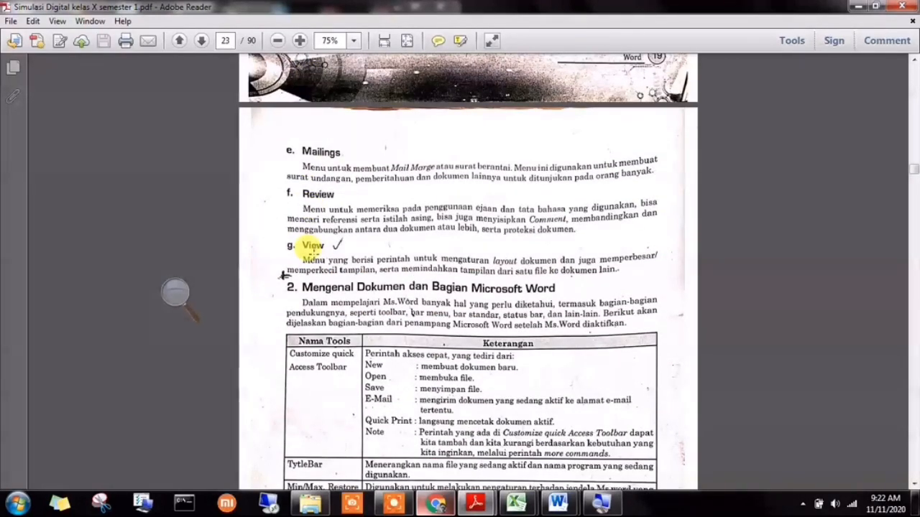
{"action": "scroll", "coordinate": [309, 246], "scroll_direction": "down", "scroll_amount": 5}
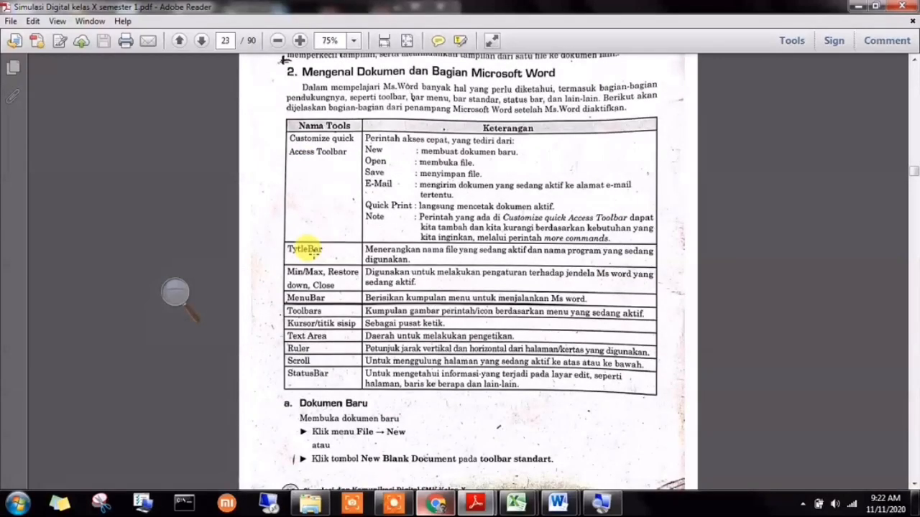
{"action": "scroll", "coordinate": [309, 249], "scroll_direction": "down", "scroll_amount": 7}
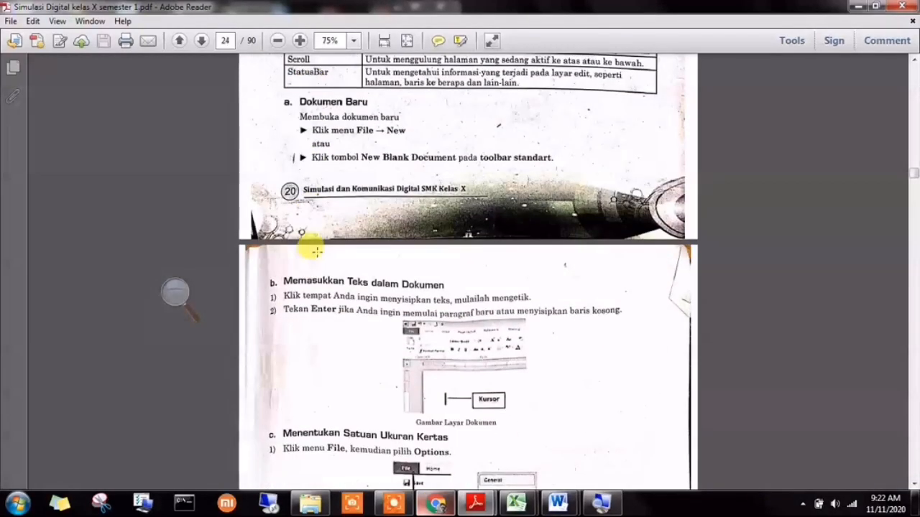
{"action": "scroll", "coordinate": [316, 250], "scroll_direction": "down", "scroll_amount": 3}
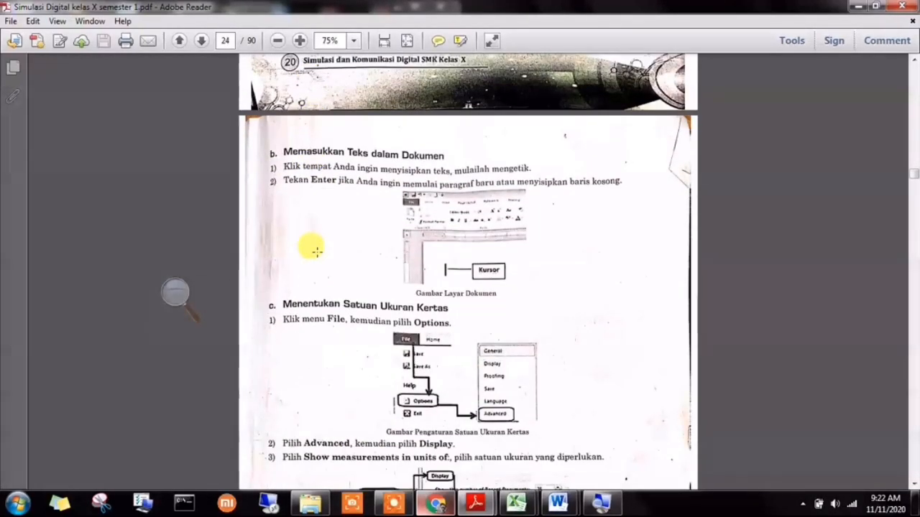
{"action": "scroll", "coordinate": [316, 251], "scroll_direction": "down", "scroll_amount": 6}
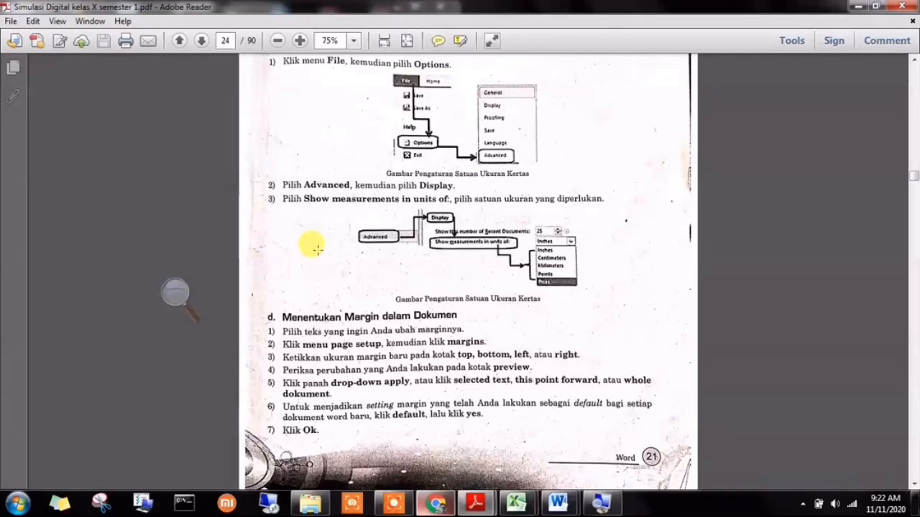
{"action": "scroll", "coordinate": [316, 245], "scroll_direction": "down", "scroll_amount": 3}
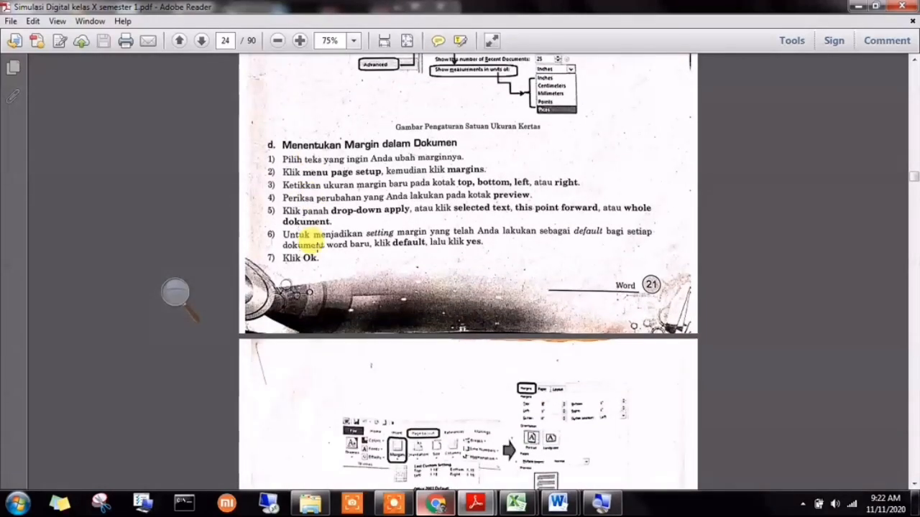
{"action": "scroll", "coordinate": [316, 246], "scroll_direction": "down", "scroll_amount": 10}
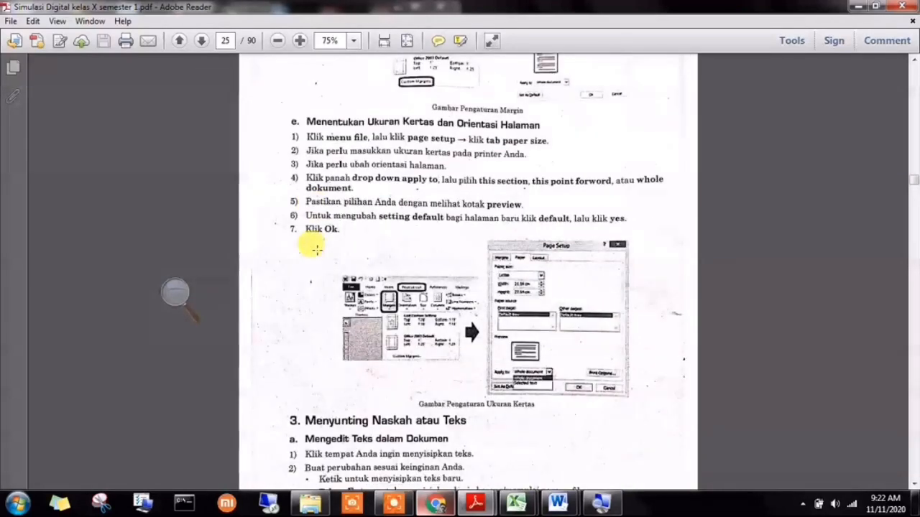
{"action": "scroll", "coordinate": [317, 248], "scroll_direction": "down", "scroll_amount": 2}
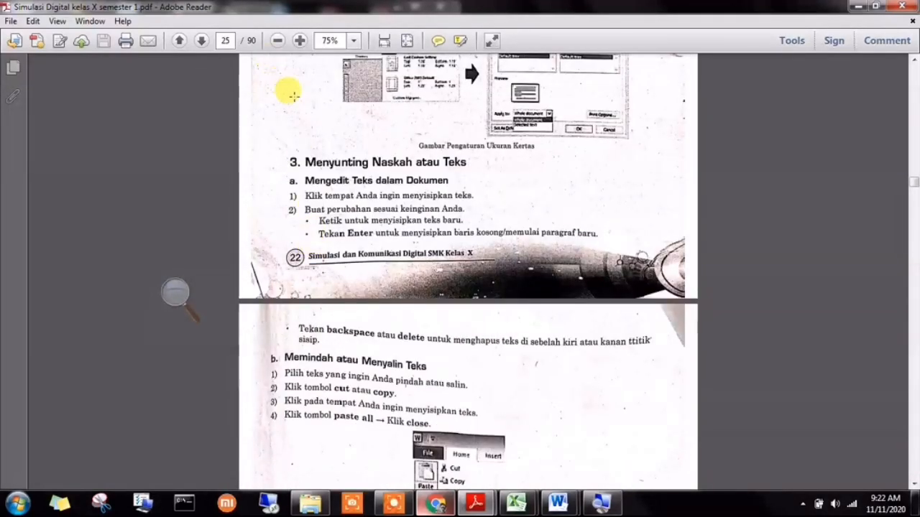
{"action": "scroll", "coordinate": [381, 244], "scroll_direction": "down", "scroll_amount": 3}
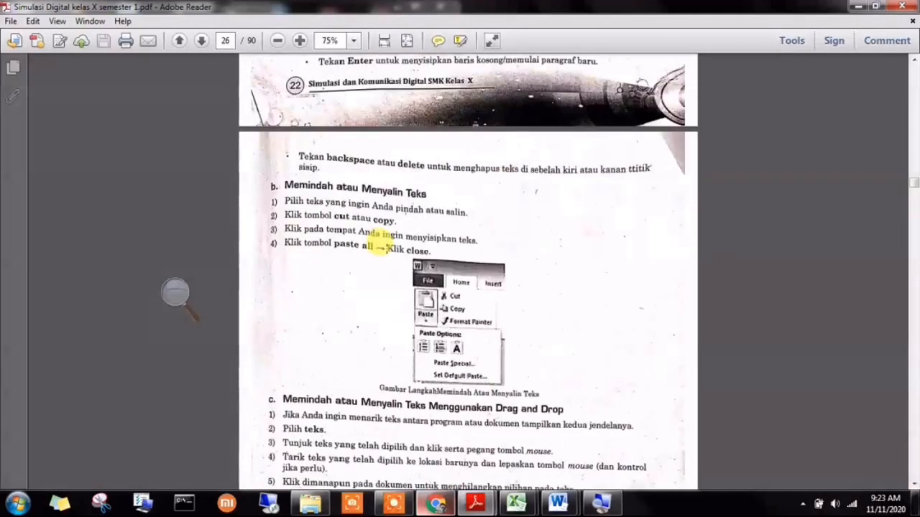
{"action": "scroll", "coordinate": [385, 246], "scroll_direction": "down", "scroll_amount": 15}
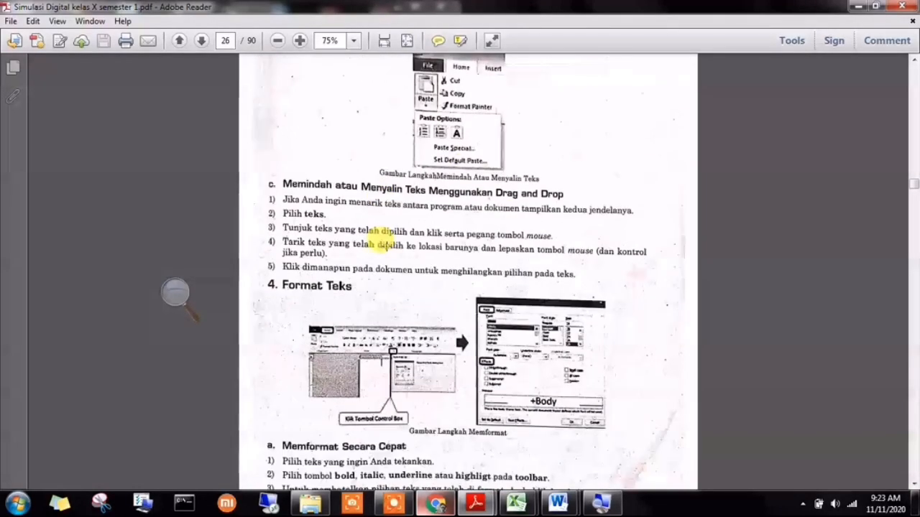
{"action": "scroll", "coordinate": [384, 242], "scroll_direction": "down", "scroll_amount": 12}
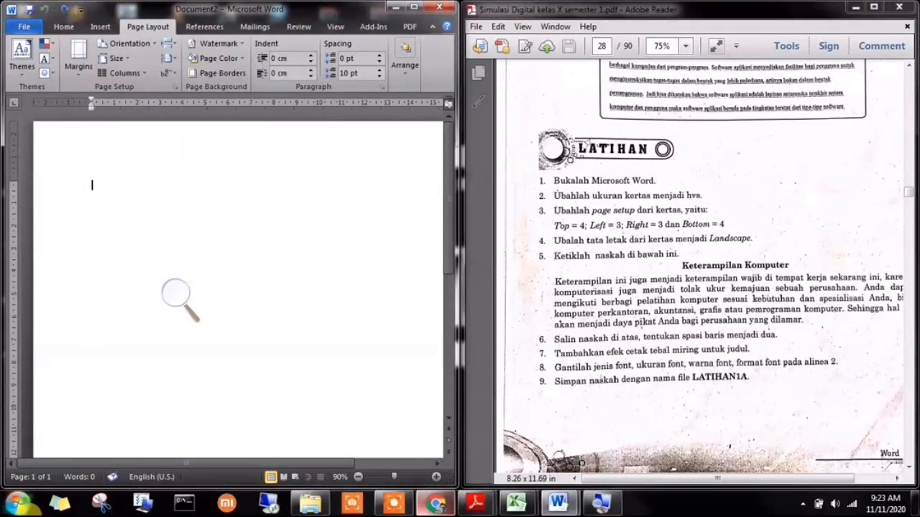
Search the computer's programs for "word" and close the search without launching anything
{"action": "left_click", "coordinate": [20, 503]}
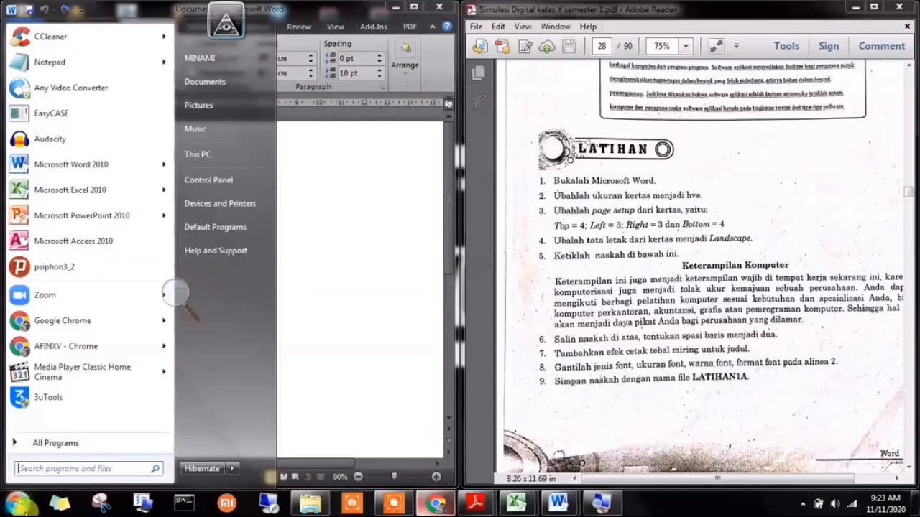
{"action": "left_click", "coordinate": [48, 468]}
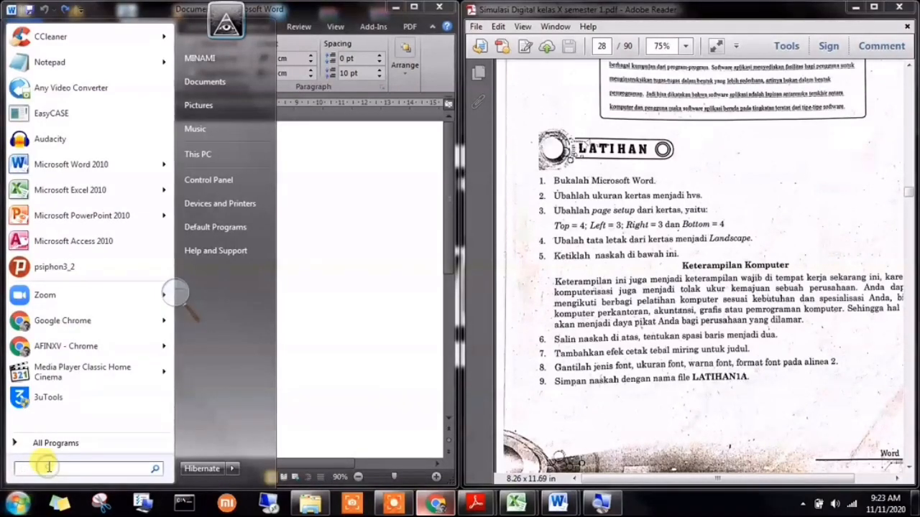
{"action": "type", "text": "word"}
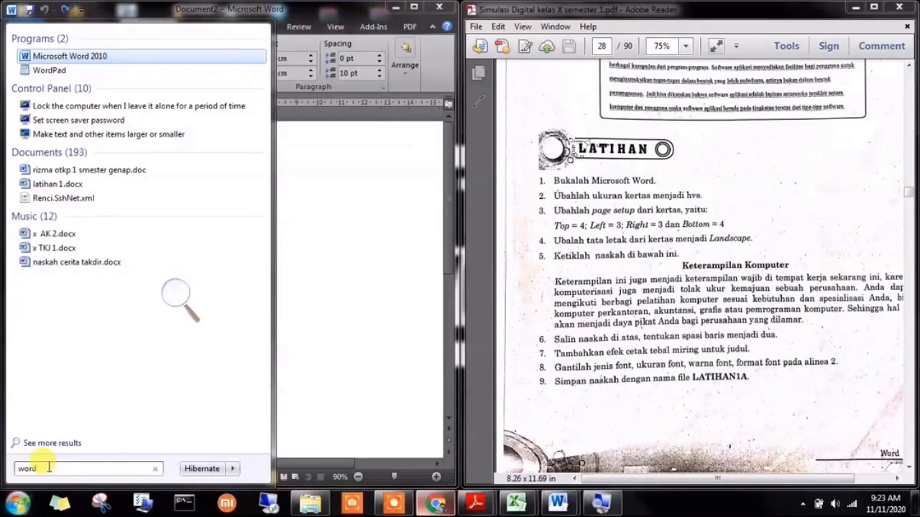
{"action": "left_click", "coordinate": [335, 279]}
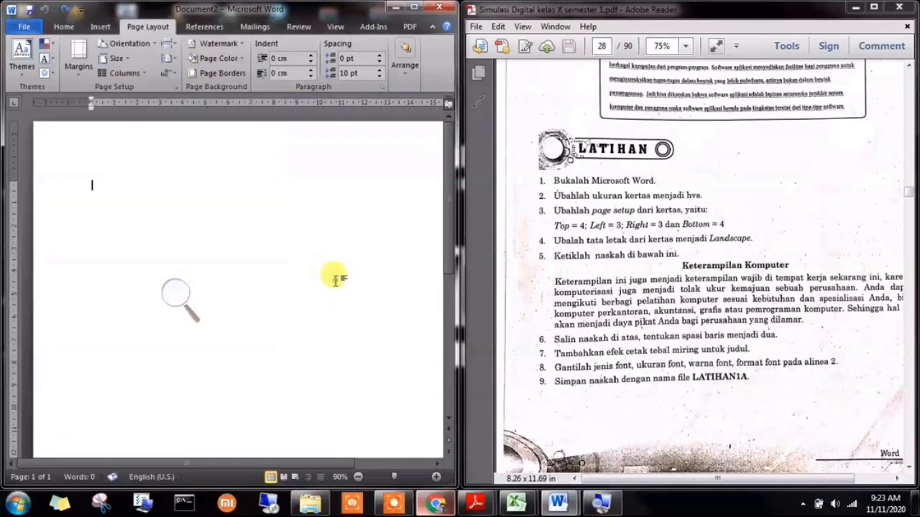
Try to create a new document from the Blank document template
{"action": "left_click", "coordinate": [26, 27]}
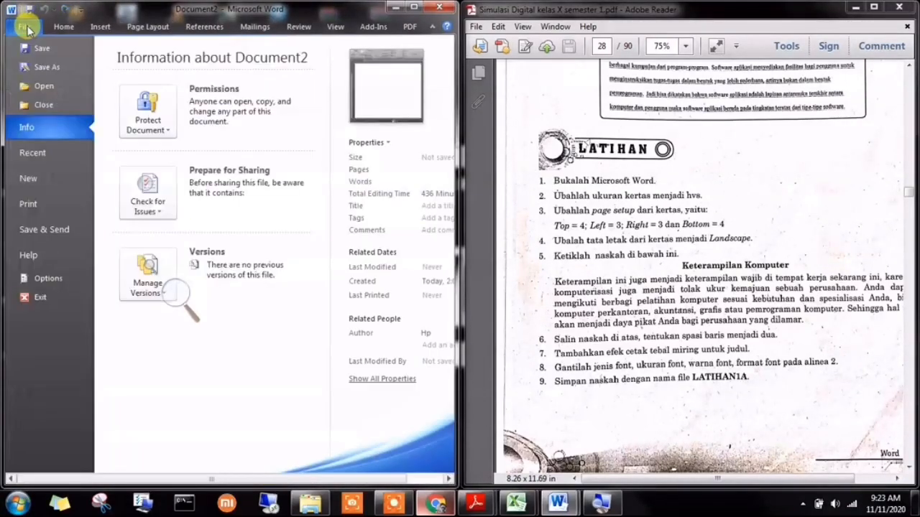
{"action": "left_click", "coordinate": [61, 182]}
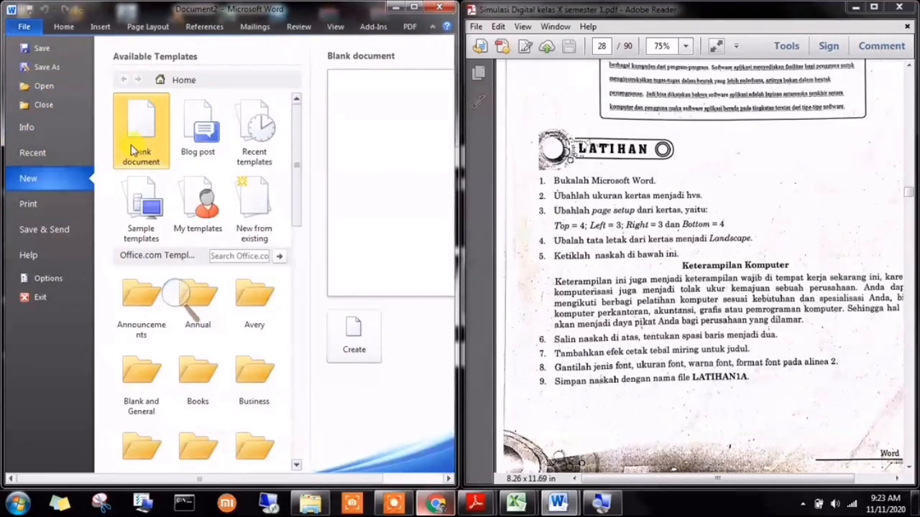
{"action": "double_click", "coordinate": [128, 157]}
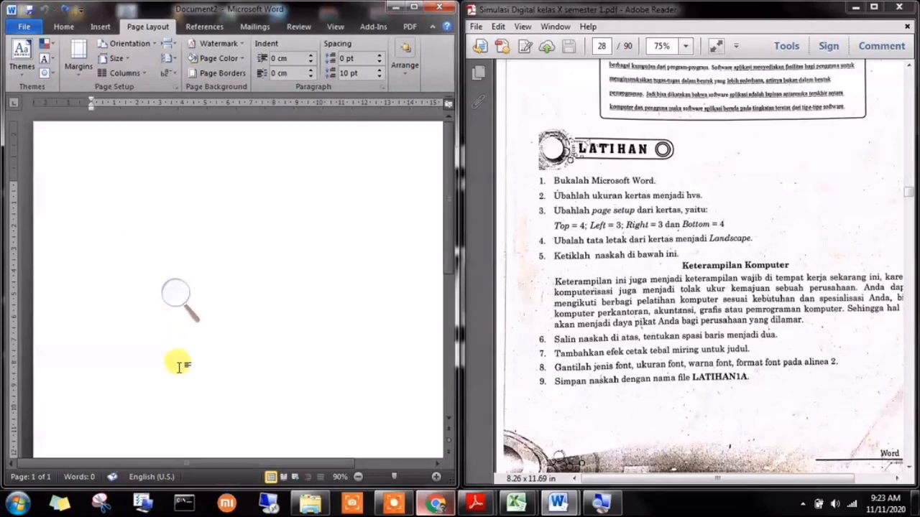
Switch to Chrome and examine the image results for "beda kertas a4 dan f4", comparing Legal, F4, A4 and Letter paper sizes
{"action": "left_click", "coordinate": [440, 505]}
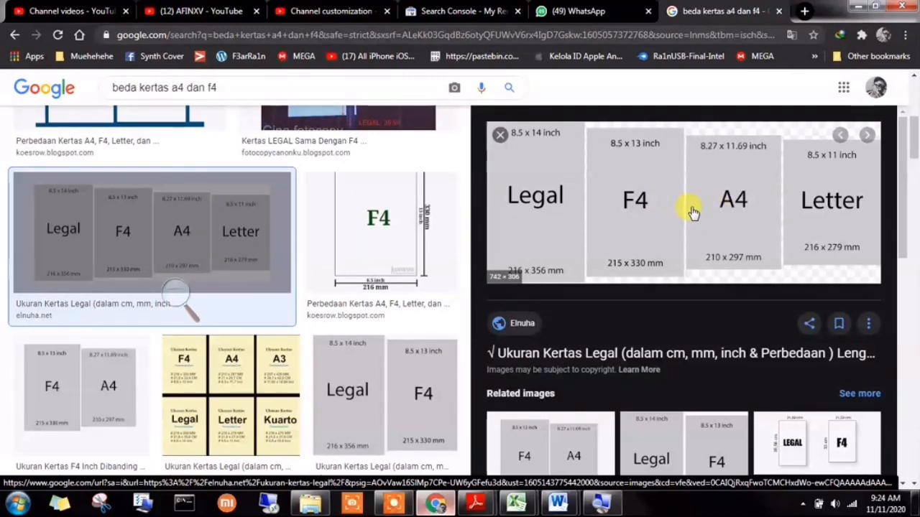
{"action": "scroll", "coordinate": [559, 264], "scroll_direction": "up", "scroll_amount": 1}
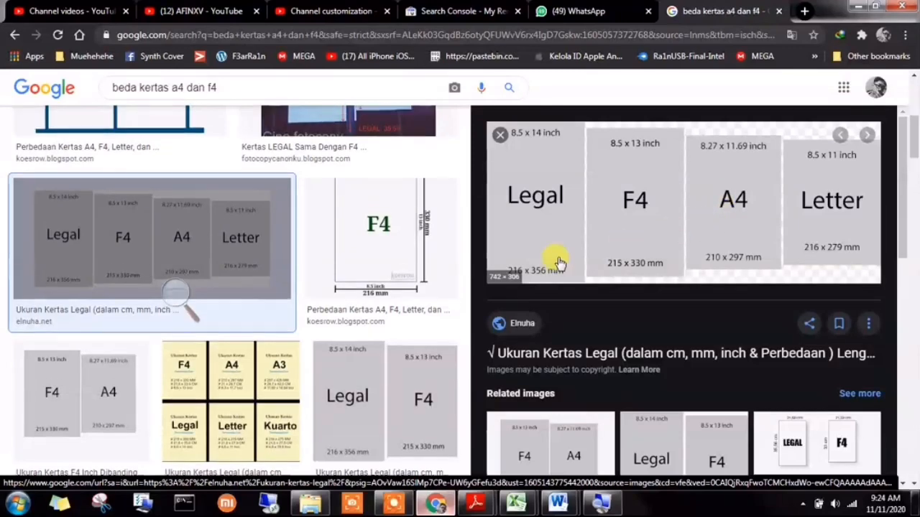
{"action": "scroll", "coordinate": [329, 180], "scroll_direction": "up", "scroll_amount": 2}
{"action": "left_click", "coordinate": [328, 180]}
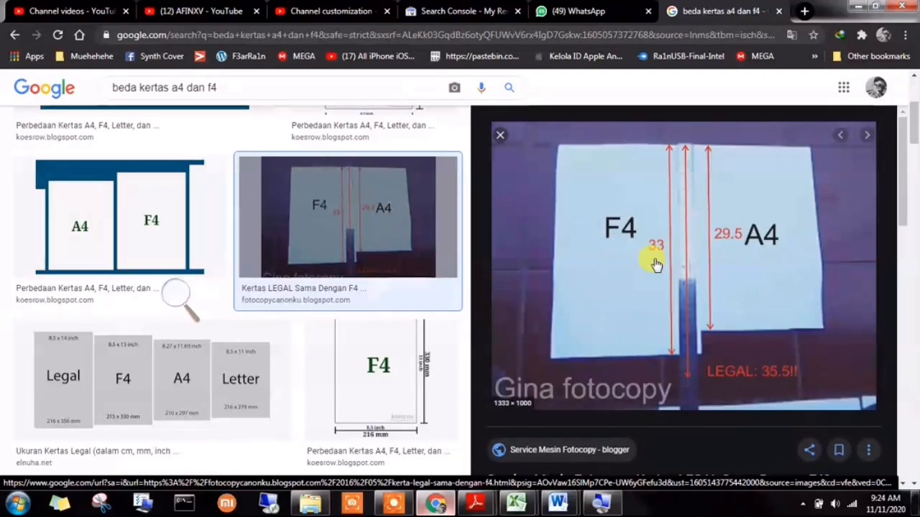
{"action": "left_click", "coordinate": [240, 380]}
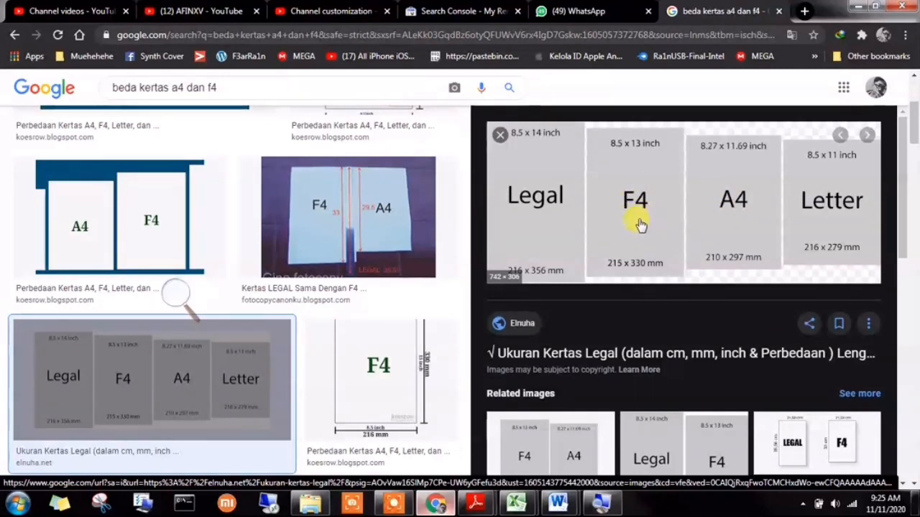
{"action": "scroll", "coordinate": [302, 199], "scroll_direction": "up", "scroll_amount": 1}
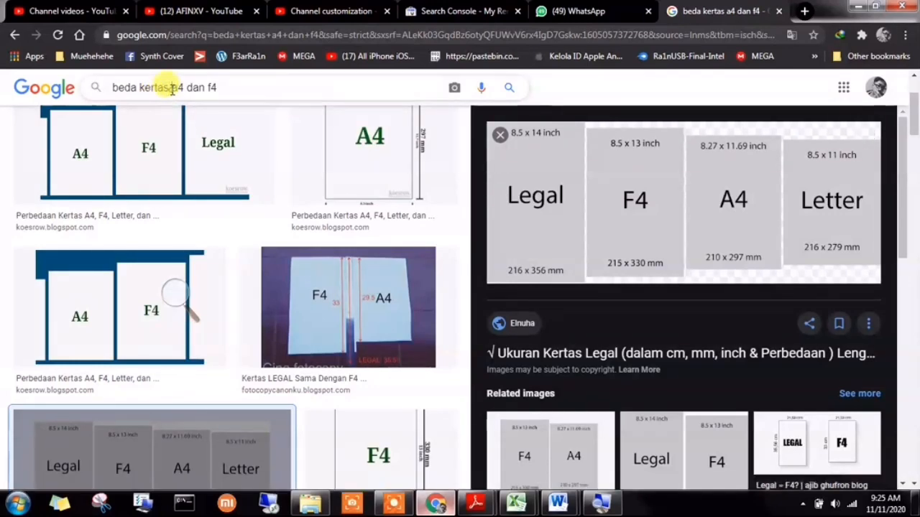
{"action": "left_click_drag", "start_coordinate": [170, 89], "coordinate": [114, 95]}
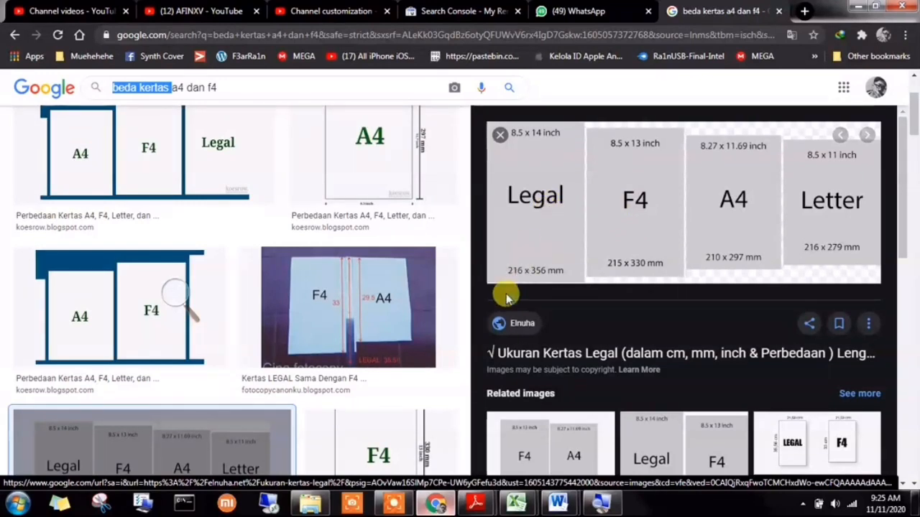
{"action": "left_click", "coordinate": [206, 86]}
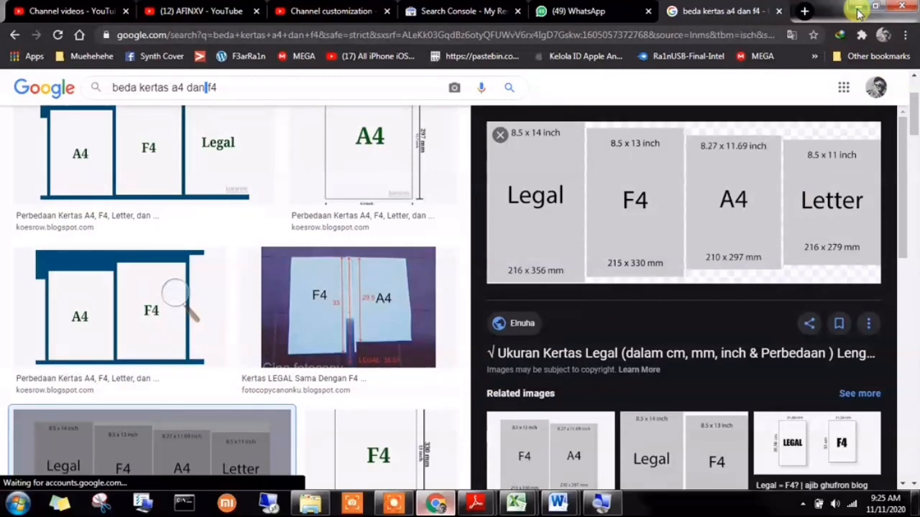
Switch back to Word and widen its window so that it partly overlaps the exercise PDF
{"action": "left_click", "coordinate": [857, 5]}
{"action": "left_click", "coordinate": [228, 219]}
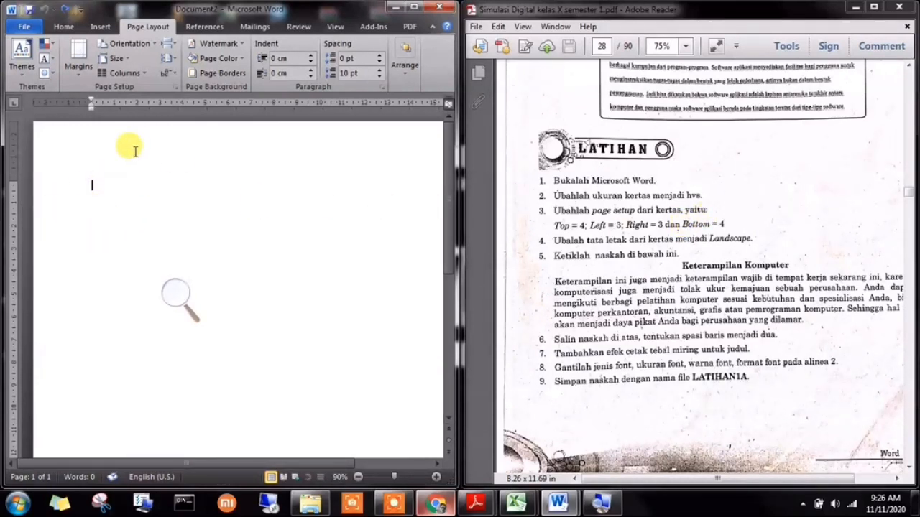
{"action": "left_click_drag", "start_coordinate": [459, 158], "coordinate": [546, 154]}
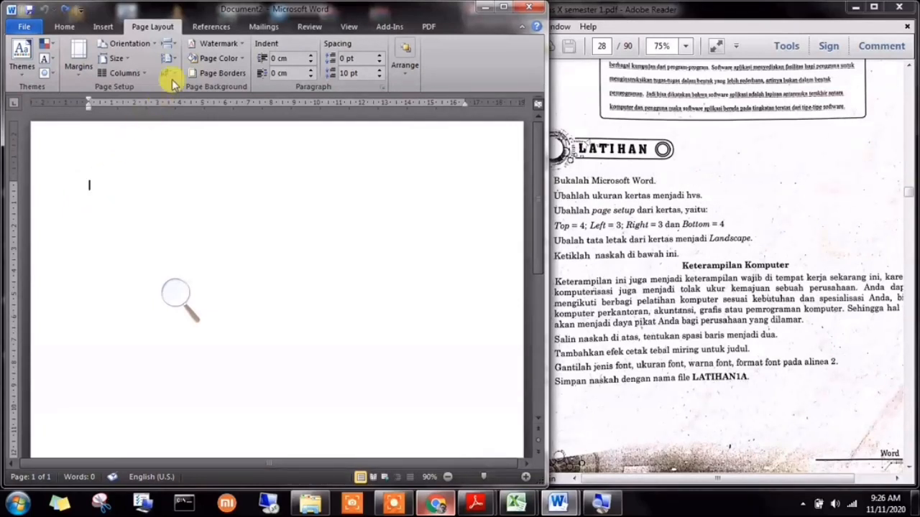
Show the gridlines on the blank page to examine the margin area, and hide them again
{"action": "left_click", "coordinate": [351, 27]}
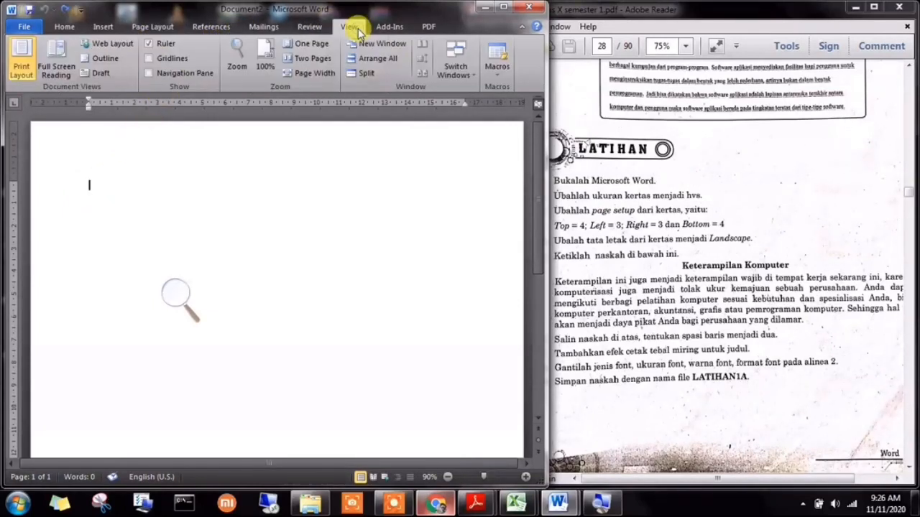
{"action": "left_click", "coordinate": [172, 59]}
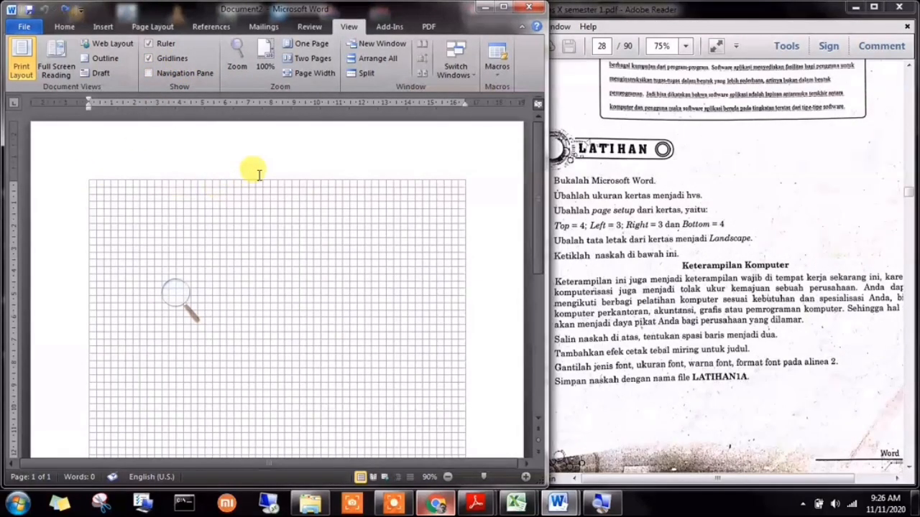
{"action": "left_click", "coordinate": [173, 58]}
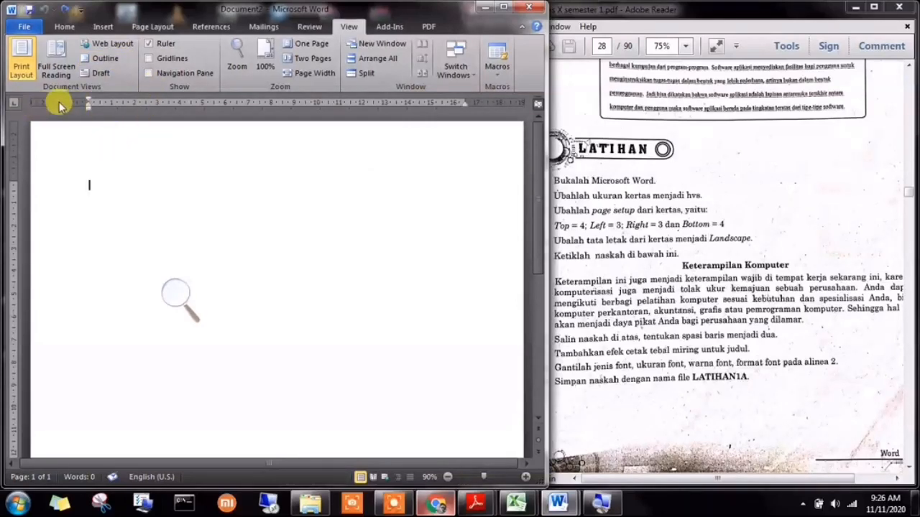
Examine the page's margin boundaries by opening the header area, returning to the body, and reopening the header
{"action": "double_click", "coordinate": [92, 143]}
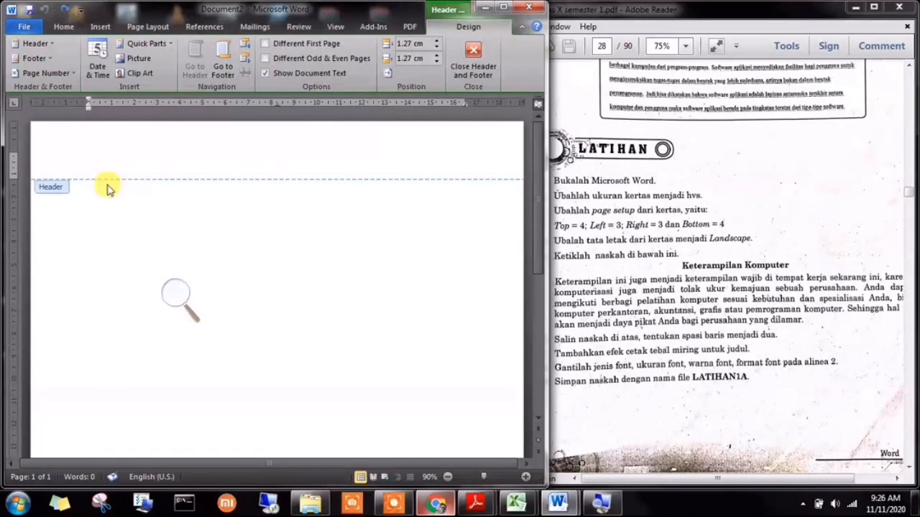
{"action": "double_click", "coordinate": [106, 188]}
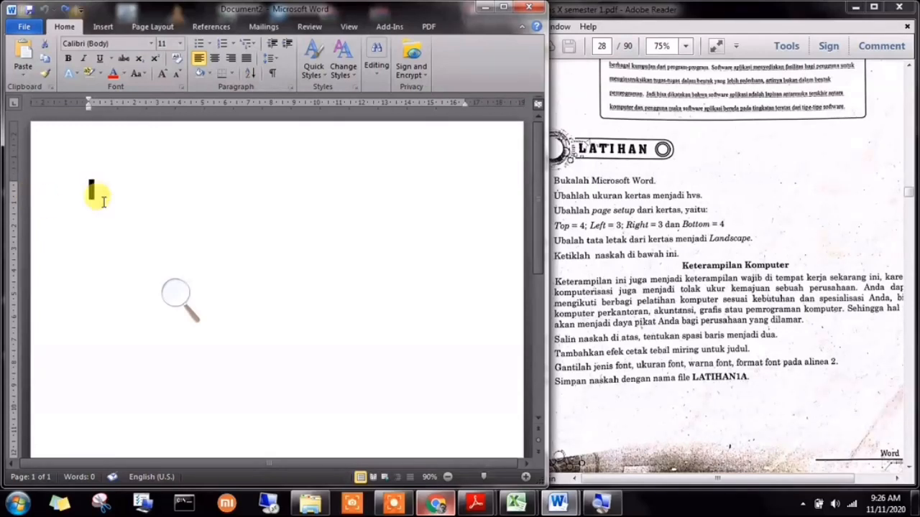
{"action": "scroll", "coordinate": [107, 205], "scroll_direction": "down", "scroll_amount": 5}
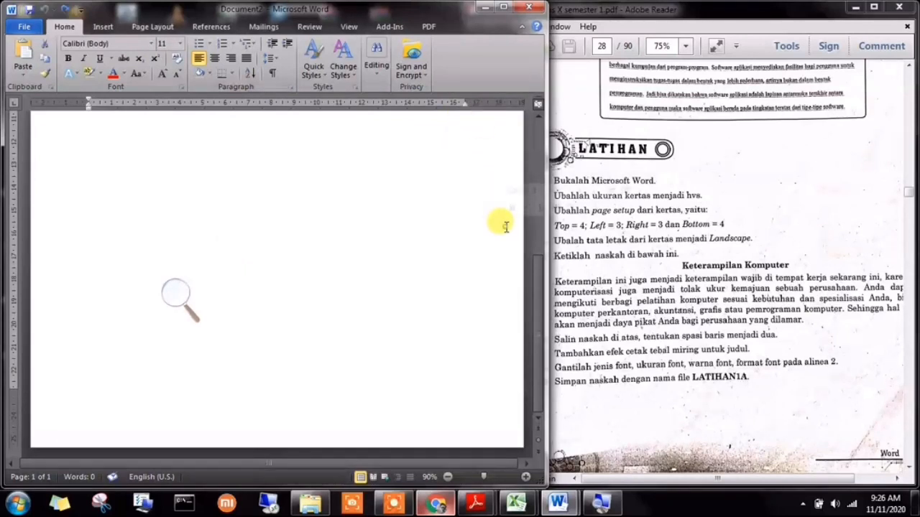
{"action": "scroll", "coordinate": [453, 148], "scroll_direction": "up", "scroll_amount": 5}
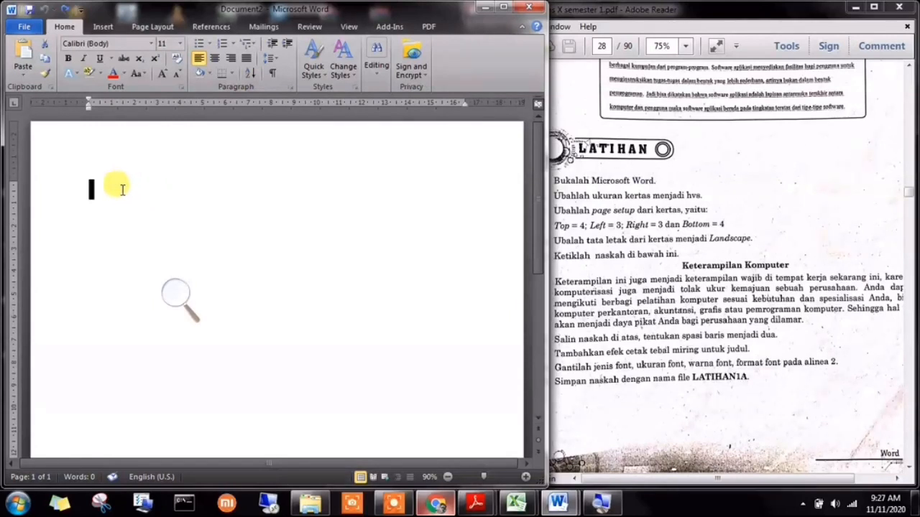
{"action": "double_click", "coordinate": [107, 146]}
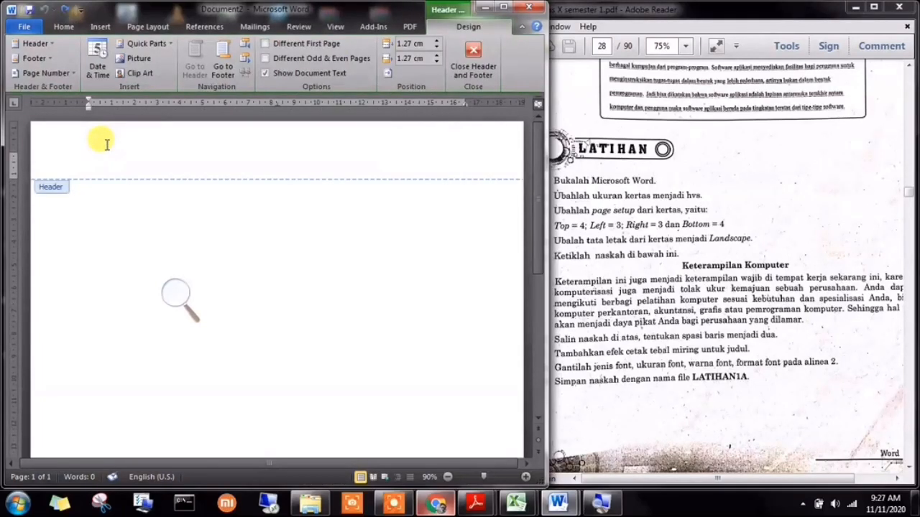
Return from the header area to the document body and close the Magnifier tool
{"action": "double_click", "coordinate": [109, 196]}
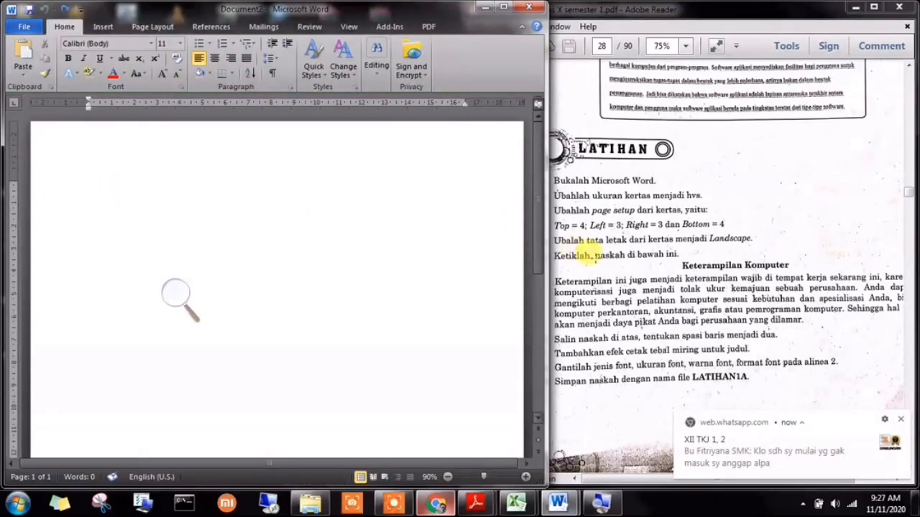
{"action": "left_click", "coordinate": [904, 424]}
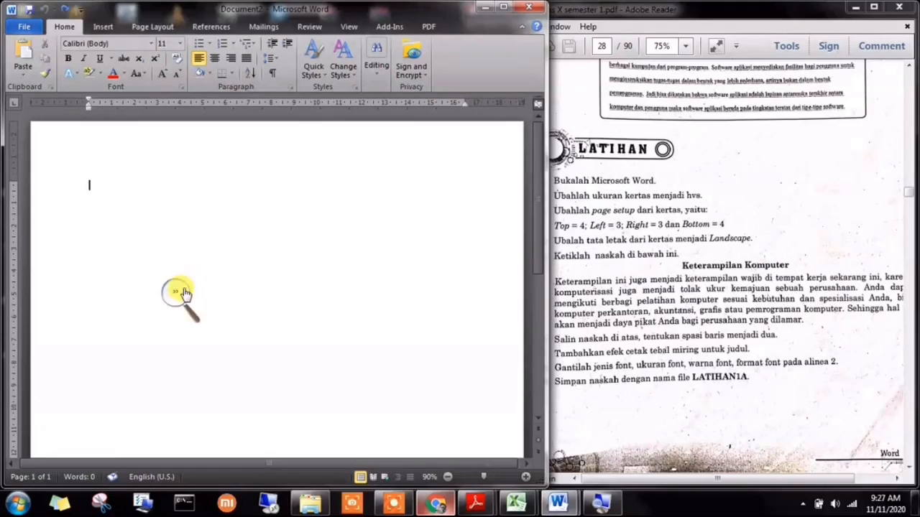
{"action": "left_click", "coordinate": [185, 294]}
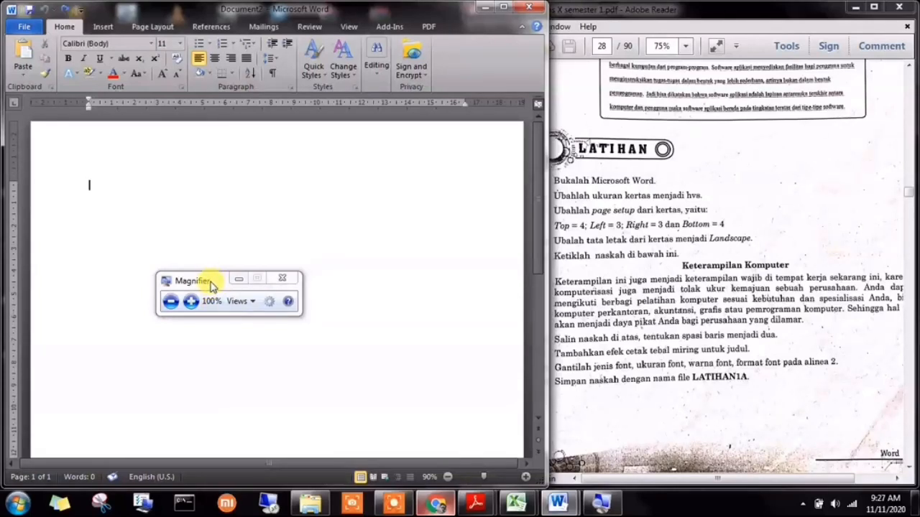
{"action": "left_click", "coordinate": [286, 280]}
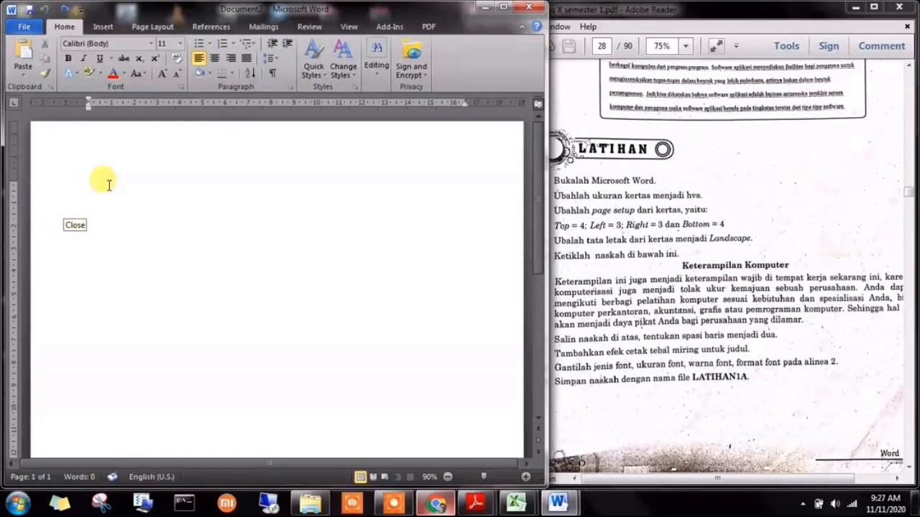
Check the exercise's page setup instruction in the PDF and review the preset page margins in Word
{"action": "left_click", "coordinate": [569, 210]}
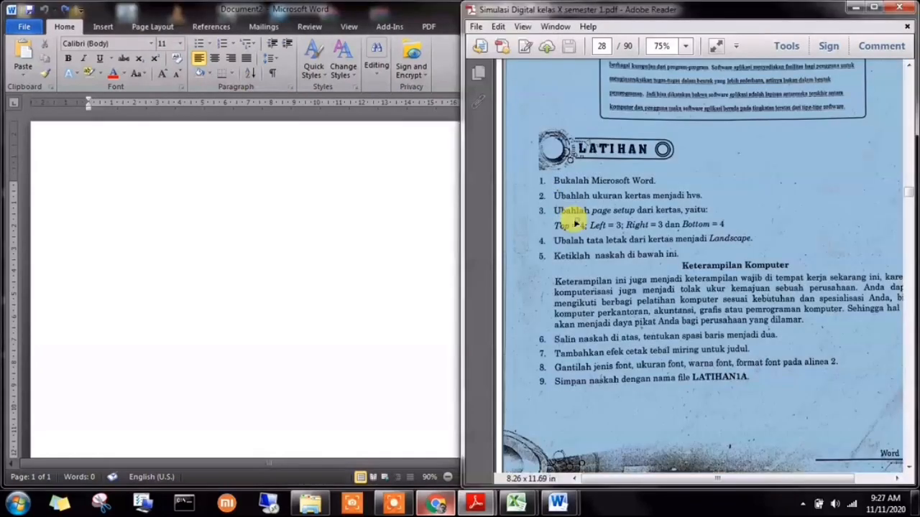
{"action": "left_click", "coordinate": [348, 224]}
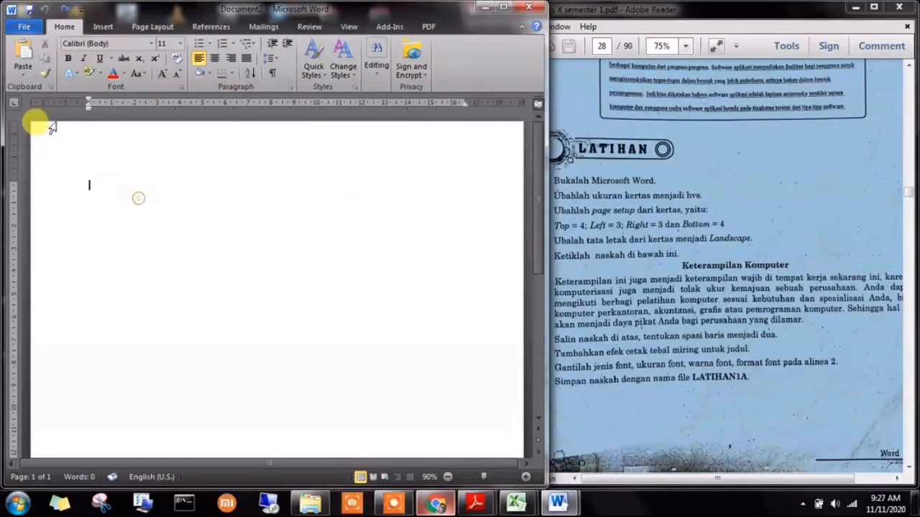
{"action": "left_click", "coordinate": [103, 27]}
{"action": "left_click", "coordinate": [137, 27]}
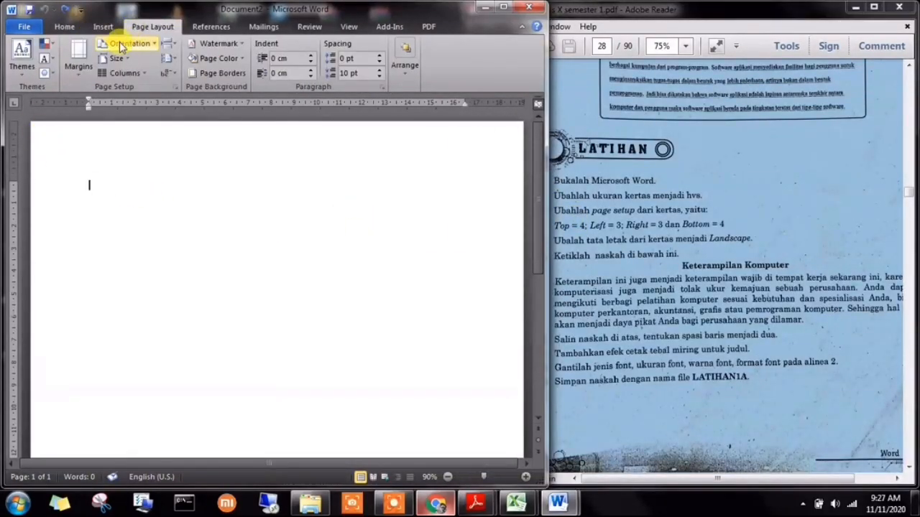
{"action": "left_click", "coordinate": [669, 217]}
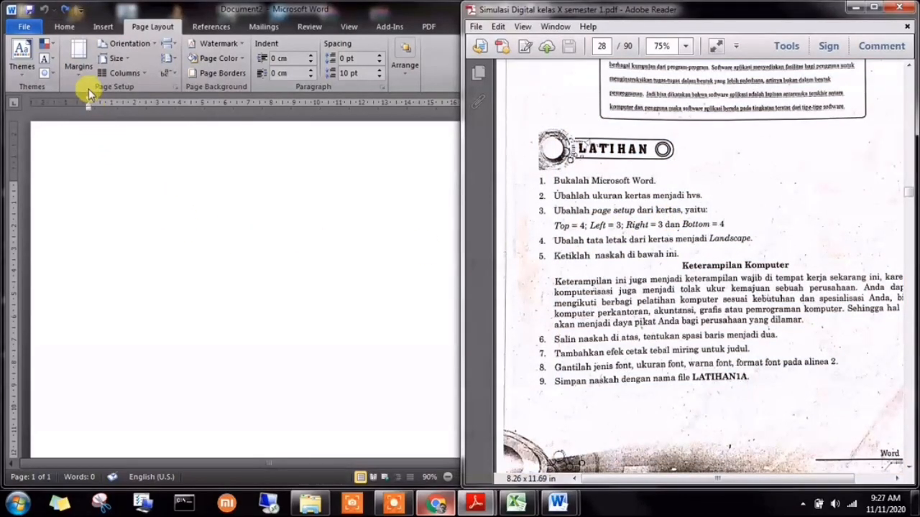
{"action": "left_click", "coordinate": [79, 63]}
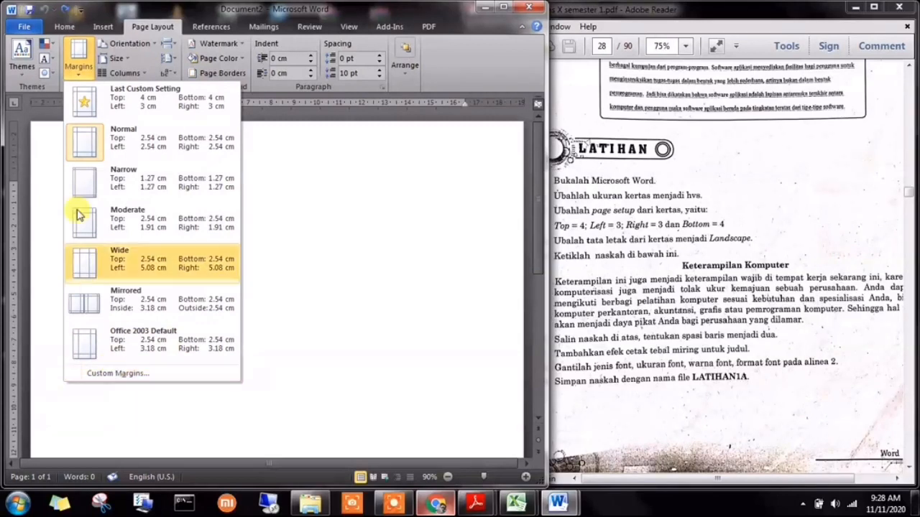
{"action": "left_click", "coordinate": [69, 76]}
{"action": "left_click", "coordinate": [69, 75]}
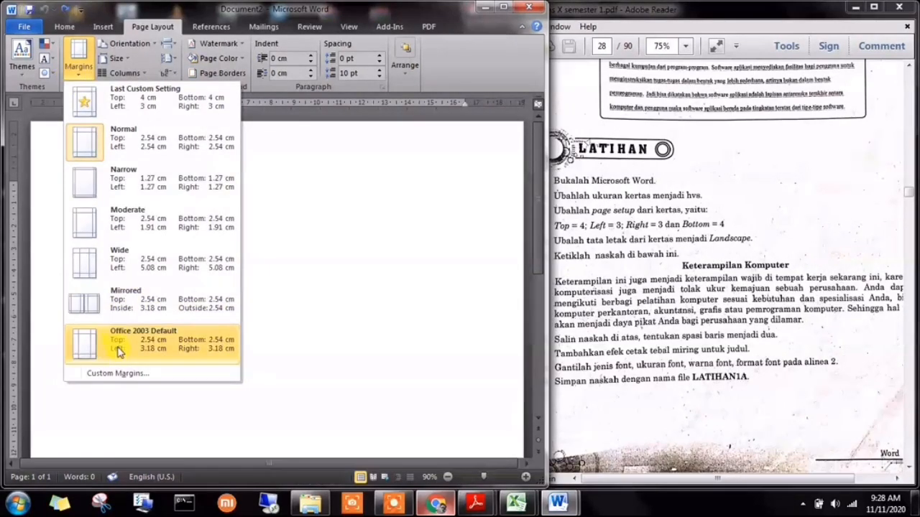
Enter custom page margins of 4 cm for top and bottom and 3 cm for left and right
{"action": "left_click", "coordinate": [119, 373]}
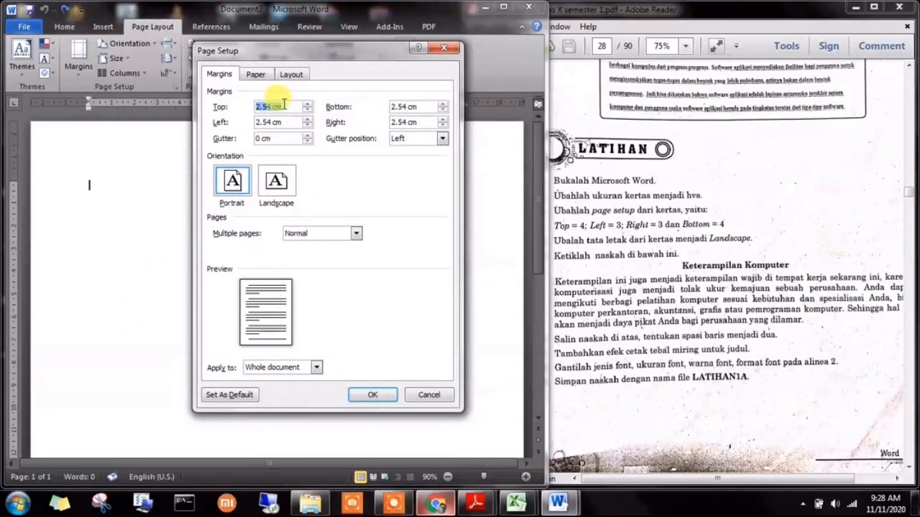
{"action": "type", "text": "4"}
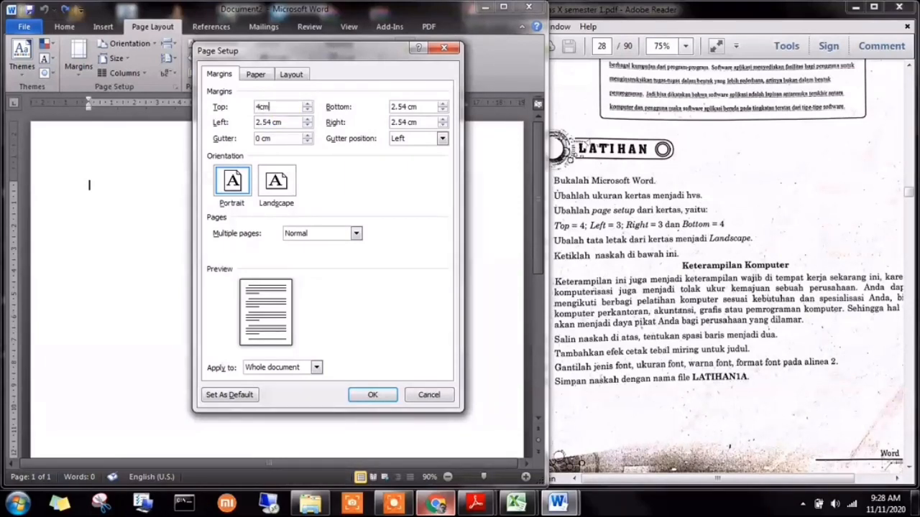
{"action": "left_click", "coordinate": [285, 125]}
{"action": "type", "text": "3"}
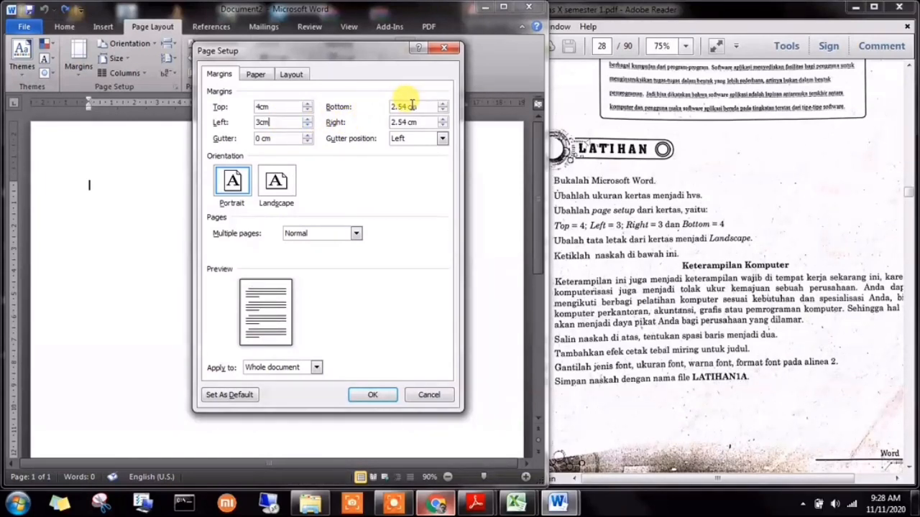
{"action": "type", "text": "4cm"}
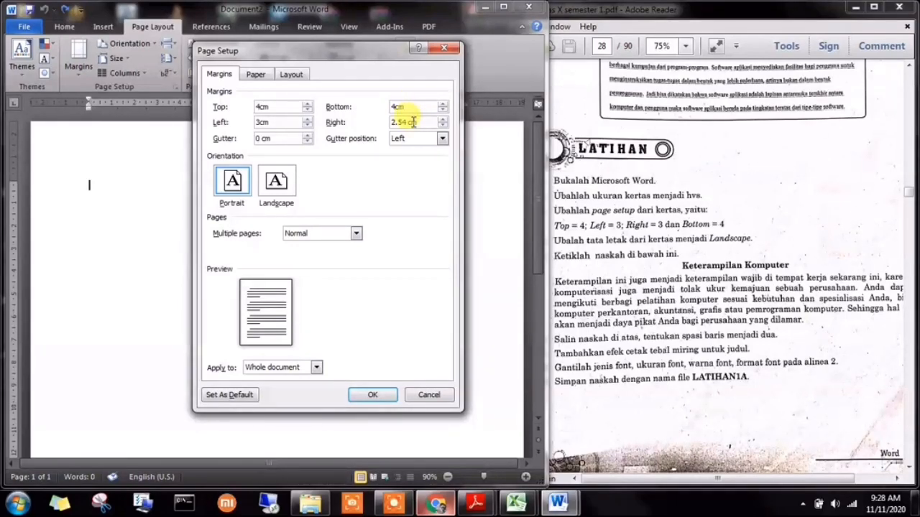
{"action": "type", "text": "3"}
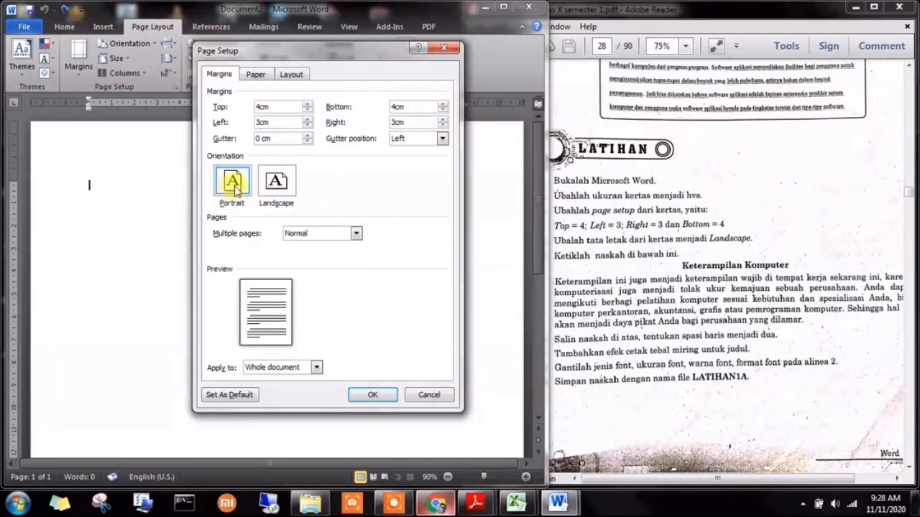
Compare the Landscape and Portrait previews in the page setup, keep Portrait, and apply the custom margins to the whole document
{"action": "left_click", "coordinate": [275, 182]}
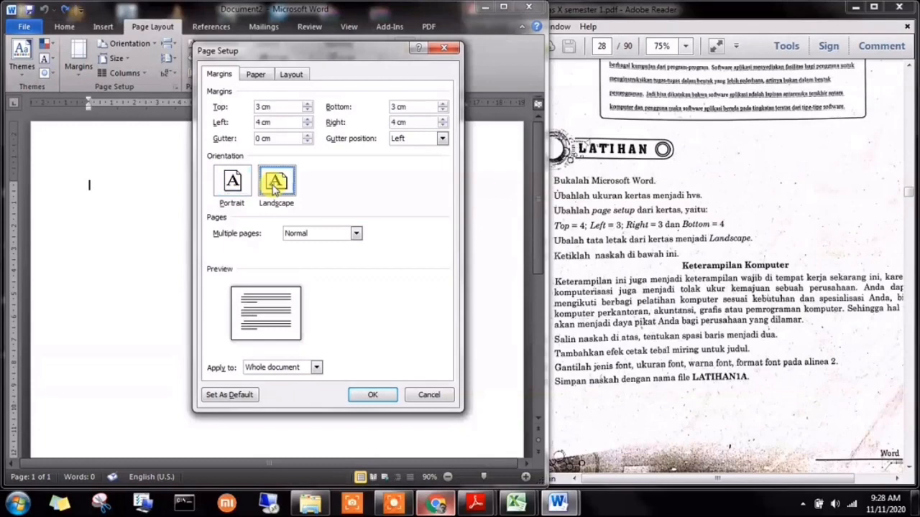
{"action": "left_click", "coordinate": [231, 183]}
{"action": "left_click", "coordinate": [276, 182]}
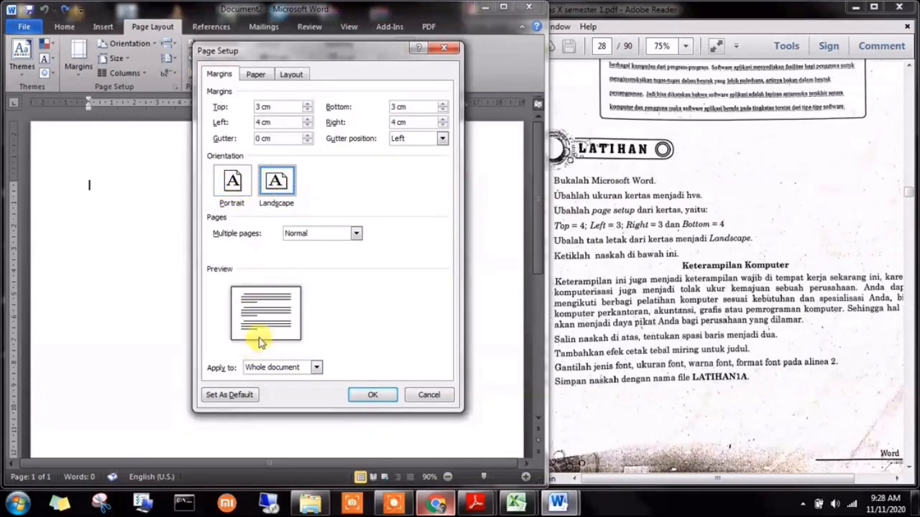
{"action": "left_click", "coordinate": [244, 181]}
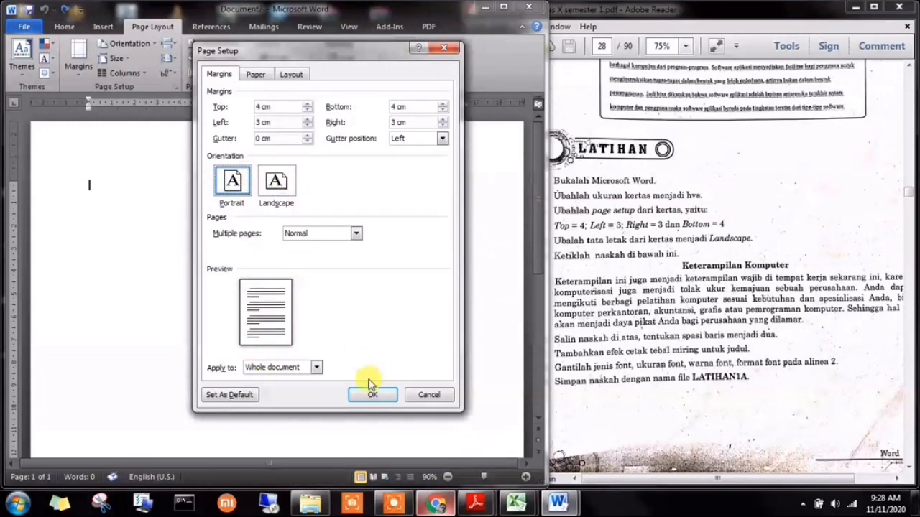
{"action": "left_click", "coordinate": [377, 399]}
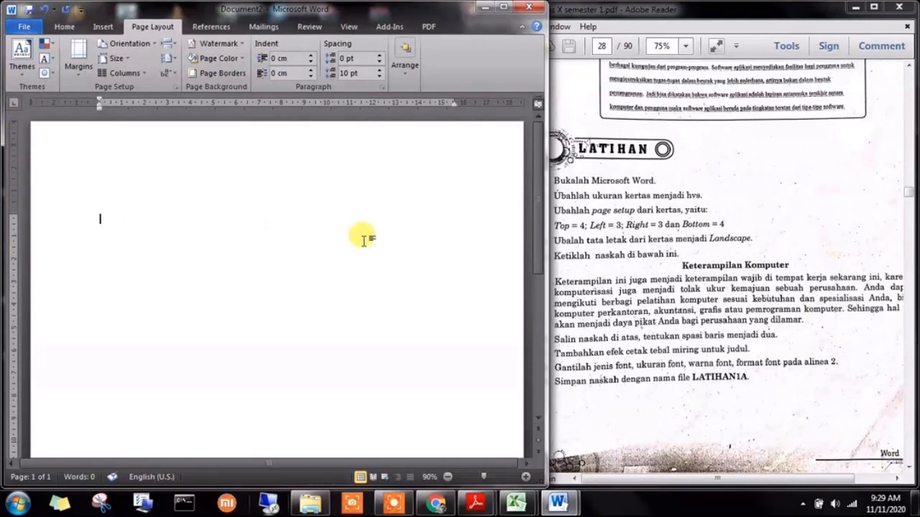
Change the page orientation to Landscape as the exercise's fourth instruction requires
{"action": "left_click", "coordinate": [684, 246]}
{"action": "left_click", "coordinate": [603, 245]}
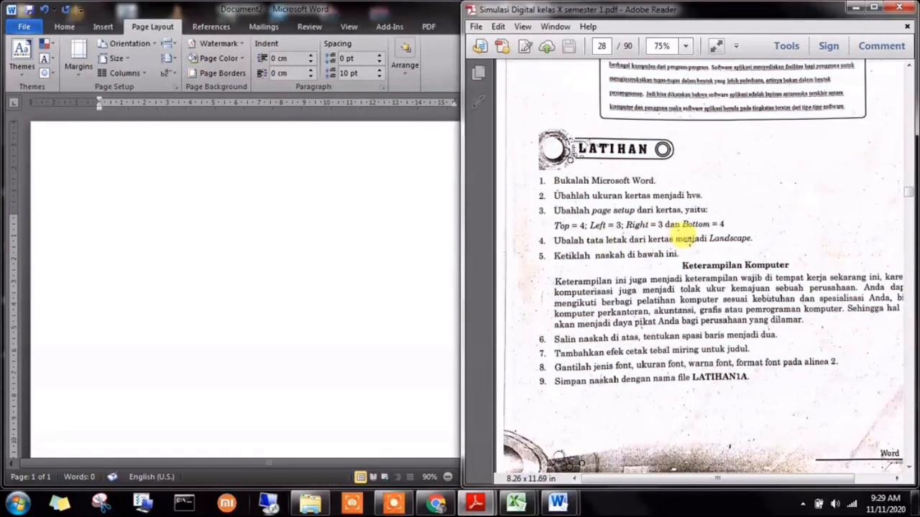
{"action": "left_click", "coordinate": [54, 220]}
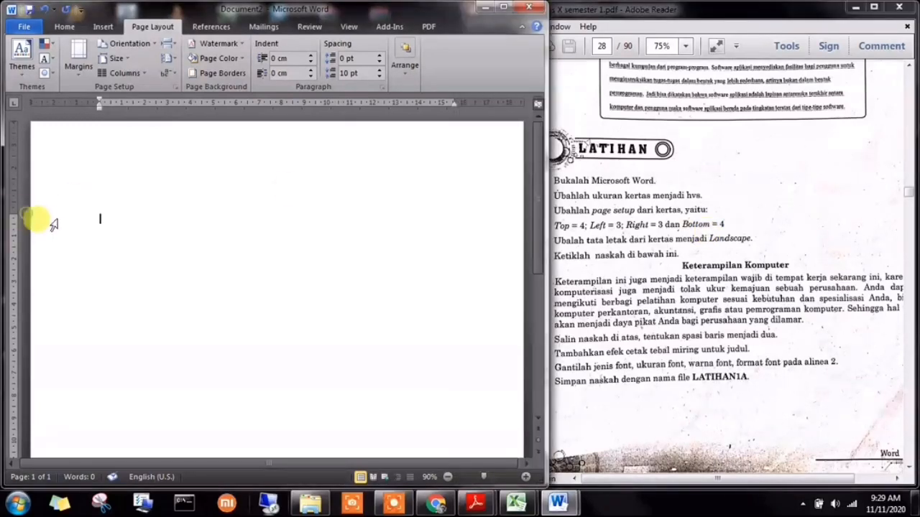
{"action": "left_click", "coordinate": [131, 44]}
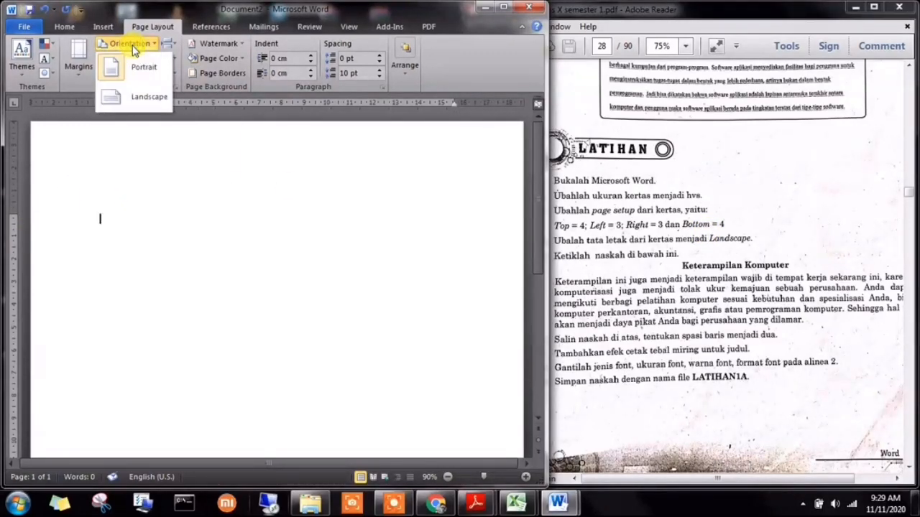
{"action": "left_click", "coordinate": [148, 96]}
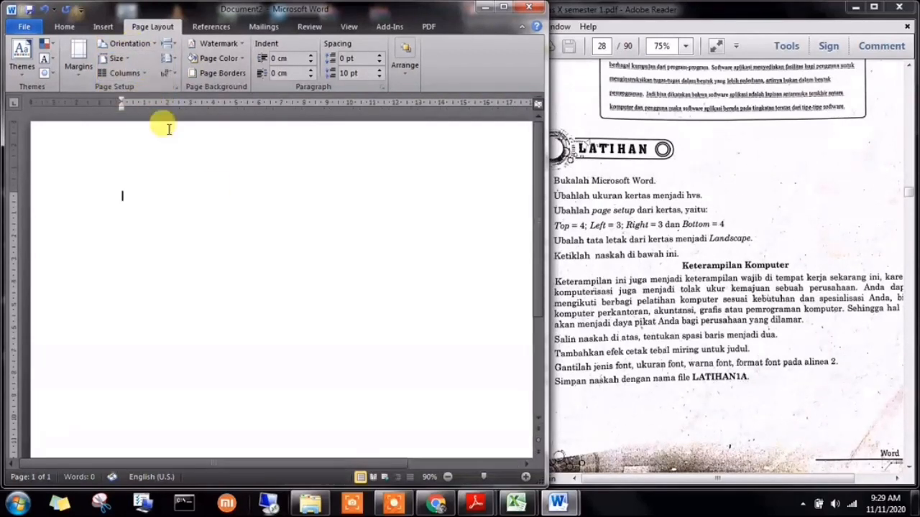
{"action": "left_click", "coordinate": [447, 477]}
{"action": "left_click", "coordinate": [447, 476]}
{"action": "left_click", "coordinate": [447, 477]}
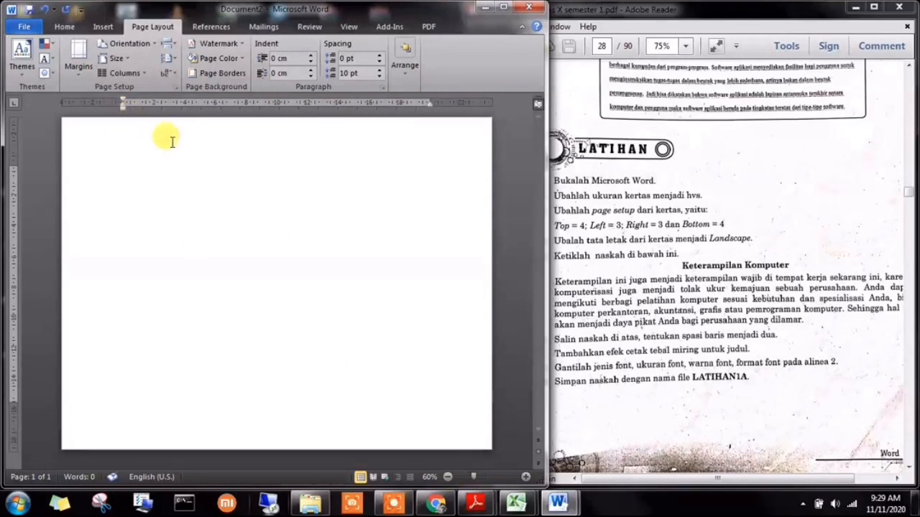
Switch the page to Portrait and back to Landscape to compare the two orientations
{"action": "left_click", "coordinate": [123, 48]}
{"action": "left_click", "coordinate": [129, 66]}
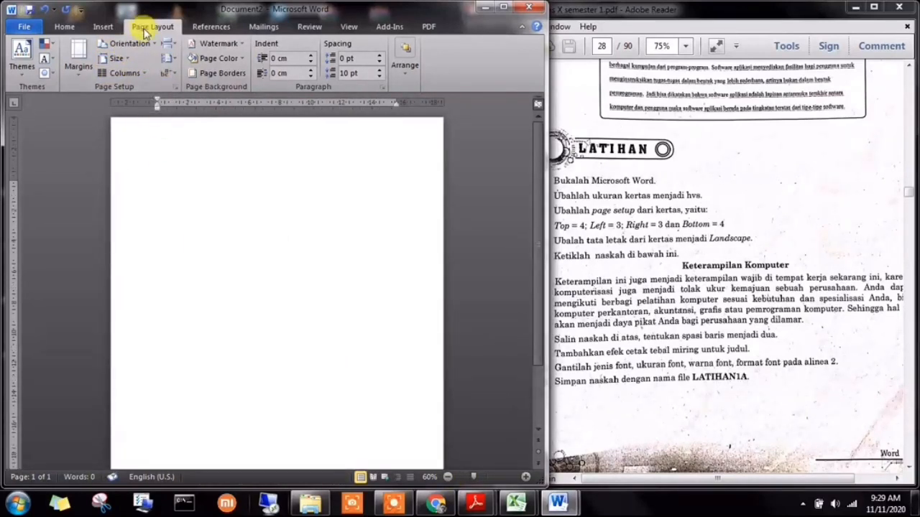
{"action": "left_click", "coordinate": [127, 43]}
{"action": "left_click", "coordinate": [137, 99]}
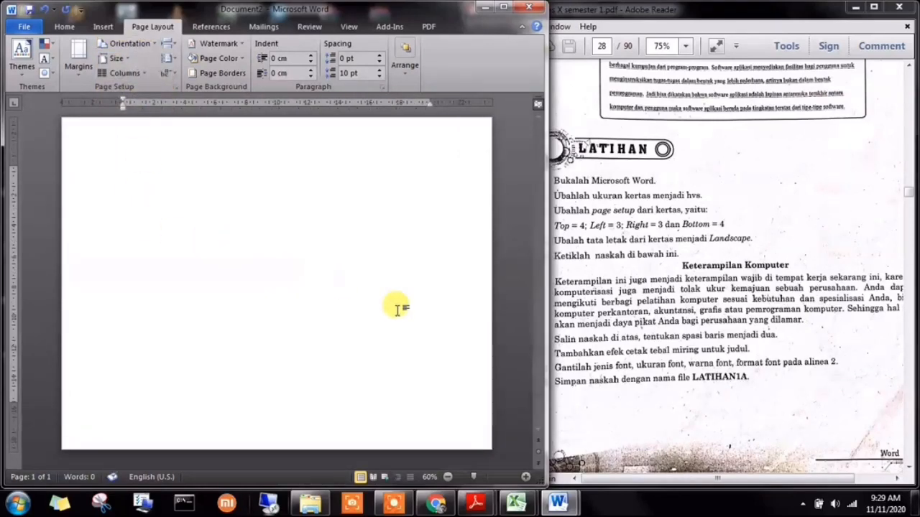
Check the text to be copied in the exercise PDF and set the font size to 14 on the blank page
{"action": "left_click", "coordinate": [629, 284]}
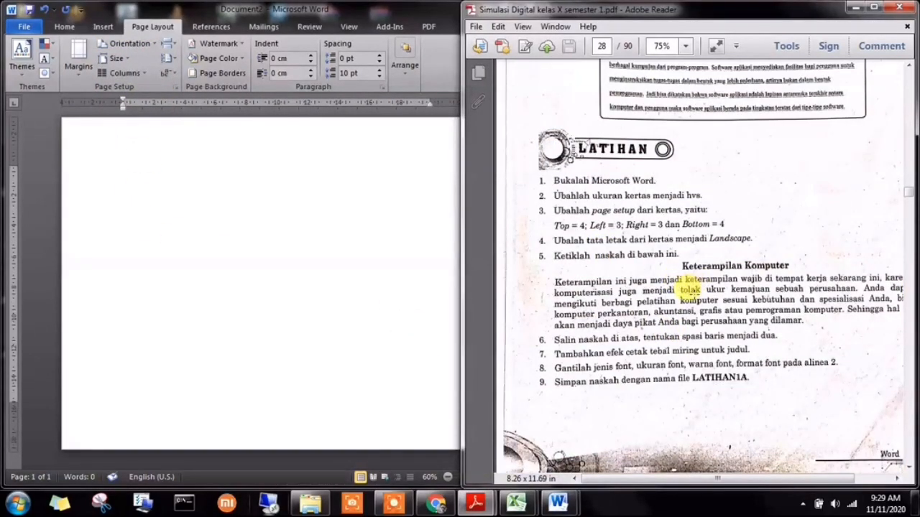
{"action": "left_click", "coordinate": [282, 199]}
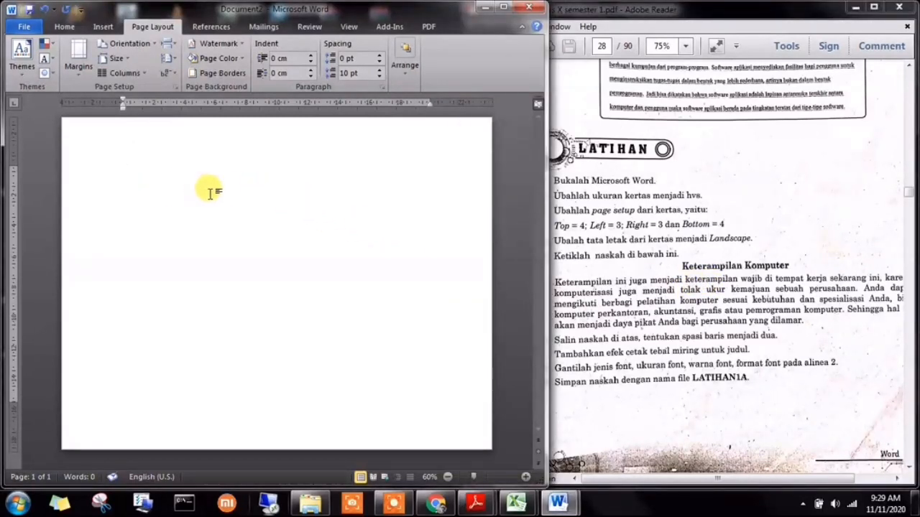
{"action": "left_click", "coordinate": [79, 29]}
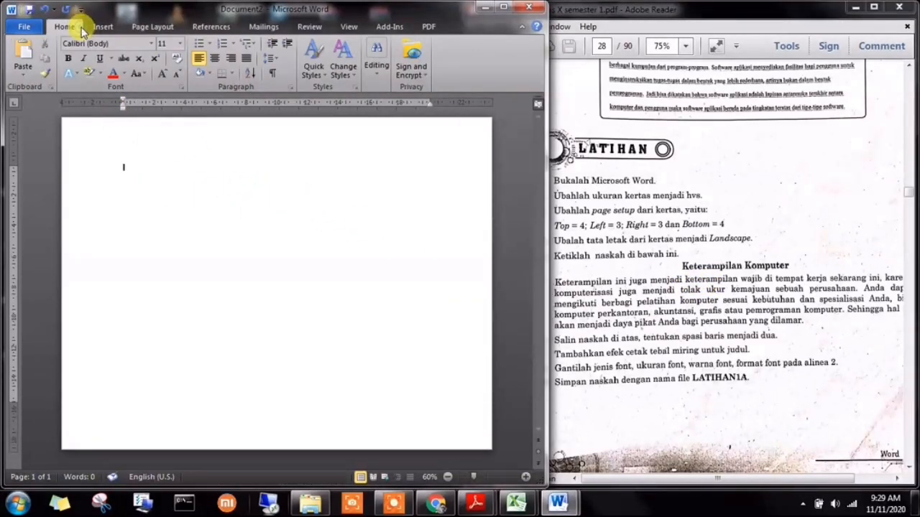
{"action": "left_click", "coordinate": [179, 43]}
{"action": "left_click", "coordinate": [169, 117]}
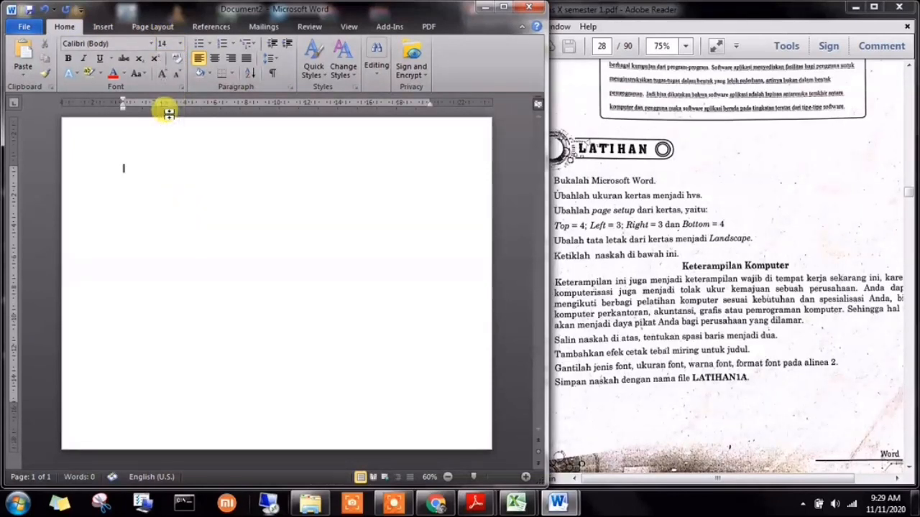
Widen the Word window further over the PDF and set the document zoom to 70%
{"action": "left_click", "coordinate": [526, 476]}
{"action": "left_click", "coordinate": [526, 477]}
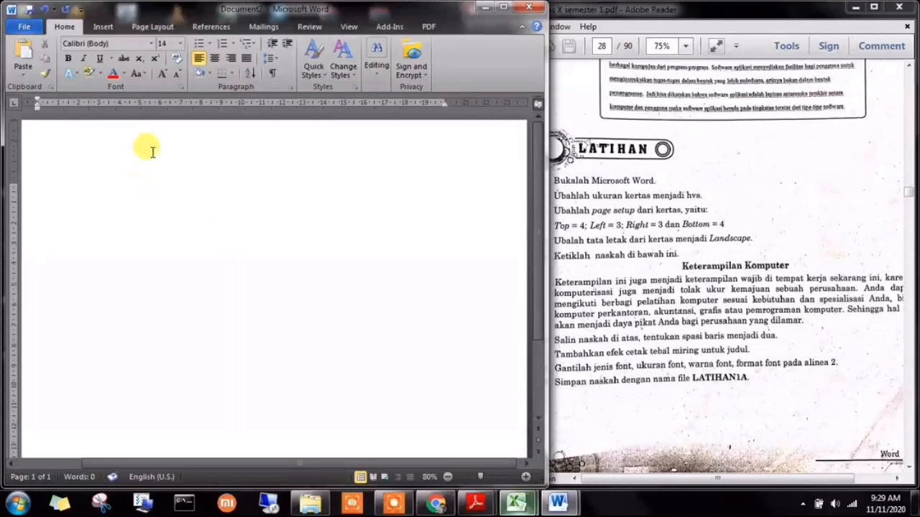
{"action": "left_click", "coordinate": [447, 476]}
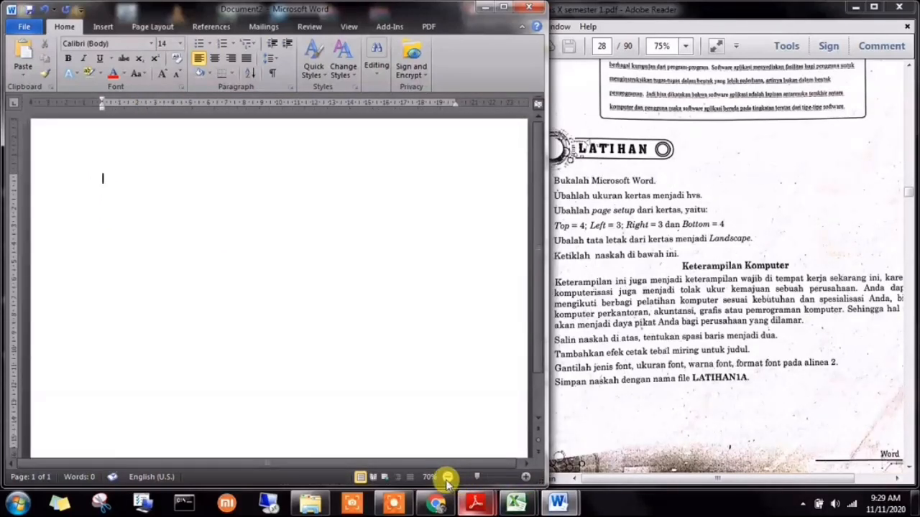
{"action": "left_click", "coordinate": [446, 476]}
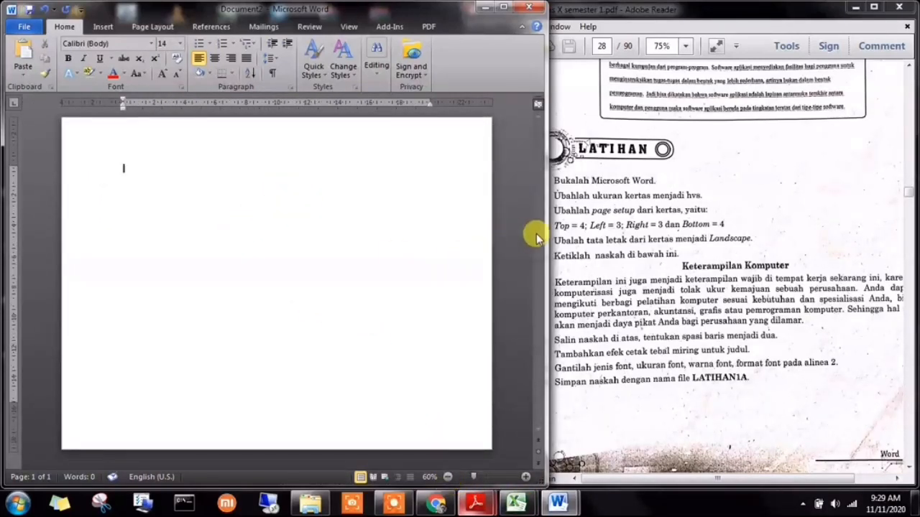
{"action": "left_click_drag", "start_coordinate": [546, 228], "coordinate": [637, 230]}
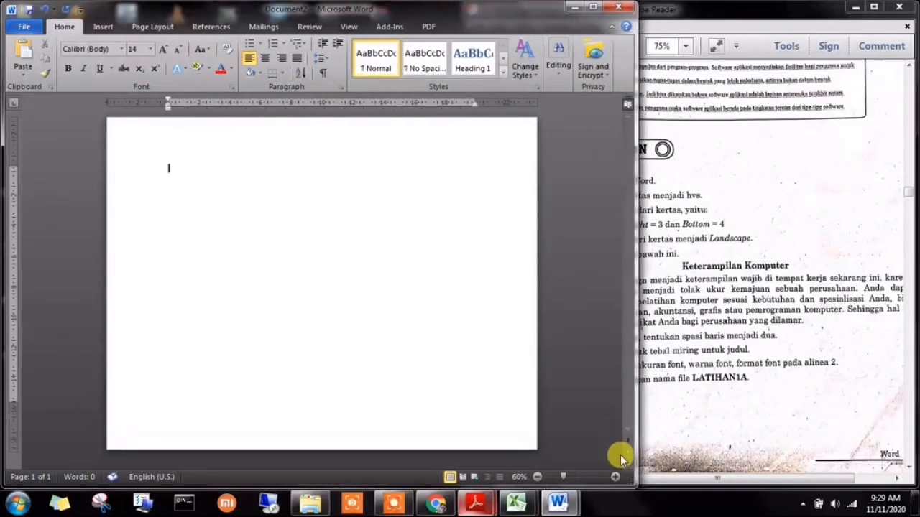
{"action": "left_click", "coordinate": [615, 476]}
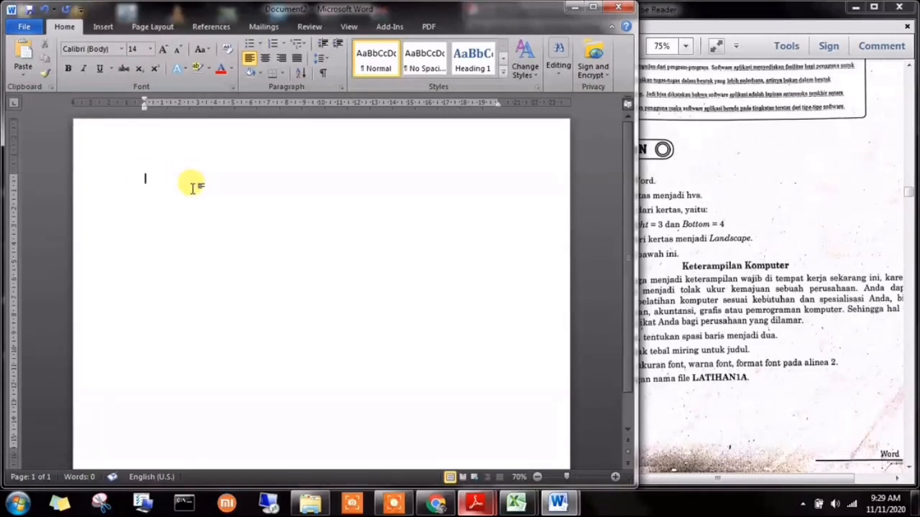
Center the blank line, fit the Word and exercise PDF windows side by side, and set the PDF zoom to 50%
{"action": "left_click", "coordinate": [264, 59]}
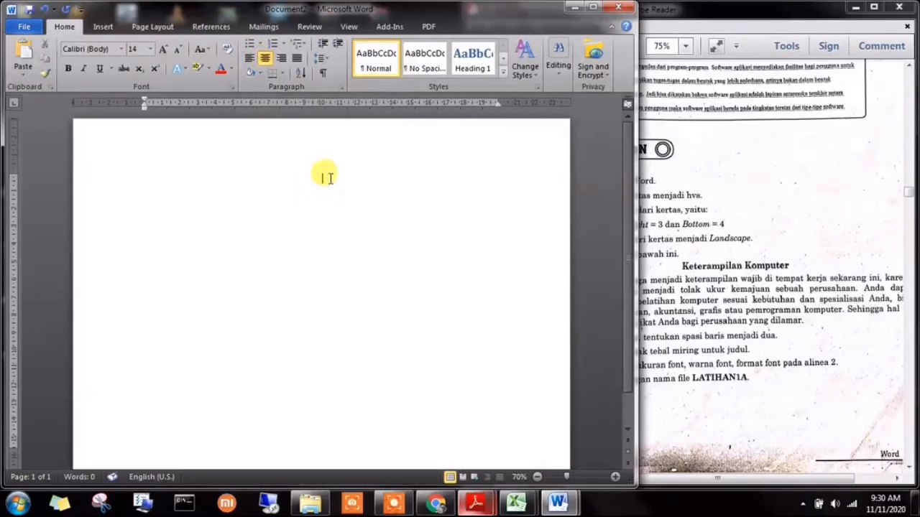
{"action": "left_click", "coordinate": [730, 327]}
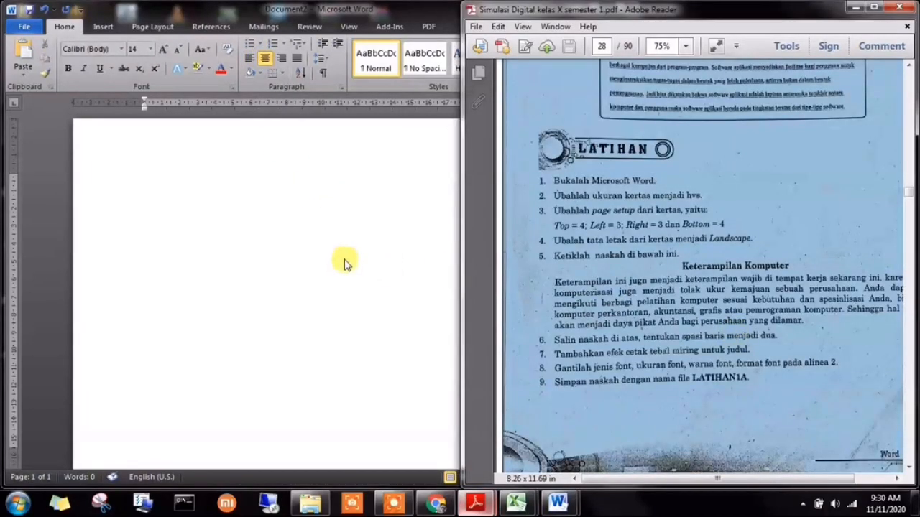
{"action": "left_click", "coordinate": [343, 259]}
{"action": "left_click_drag", "start_coordinate": [636, 232], "coordinate": [574, 237]}
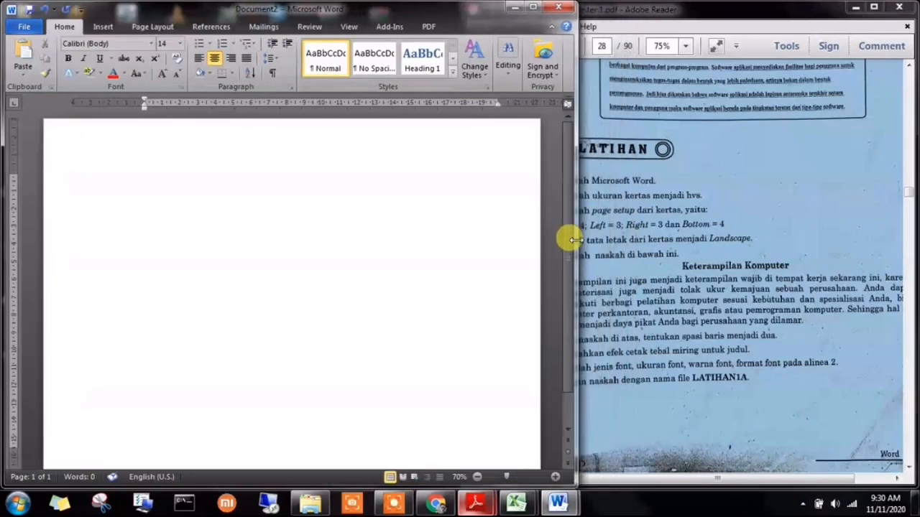
{"action": "left_click", "coordinate": [605, 228]}
{"action": "left_click_drag", "start_coordinate": [462, 245], "coordinate": [572, 241]}
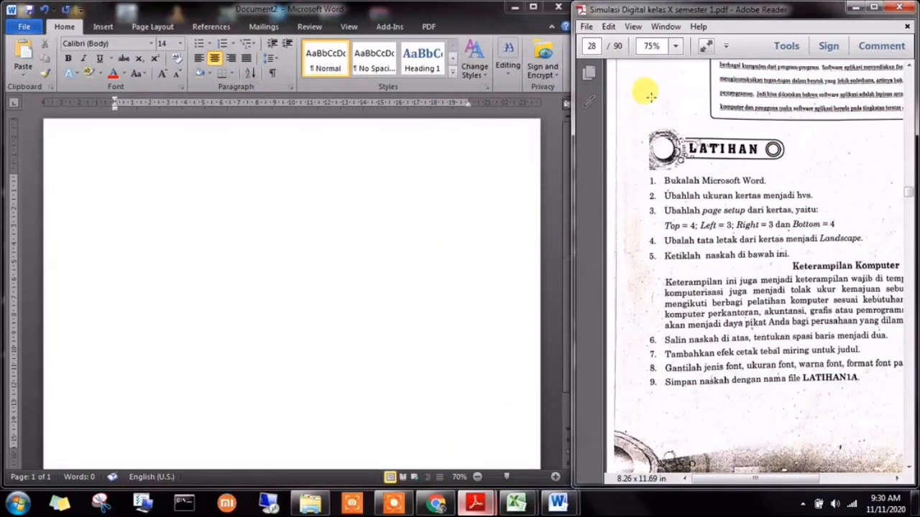
{"action": "left_click", "coordinate": [674, 46]}
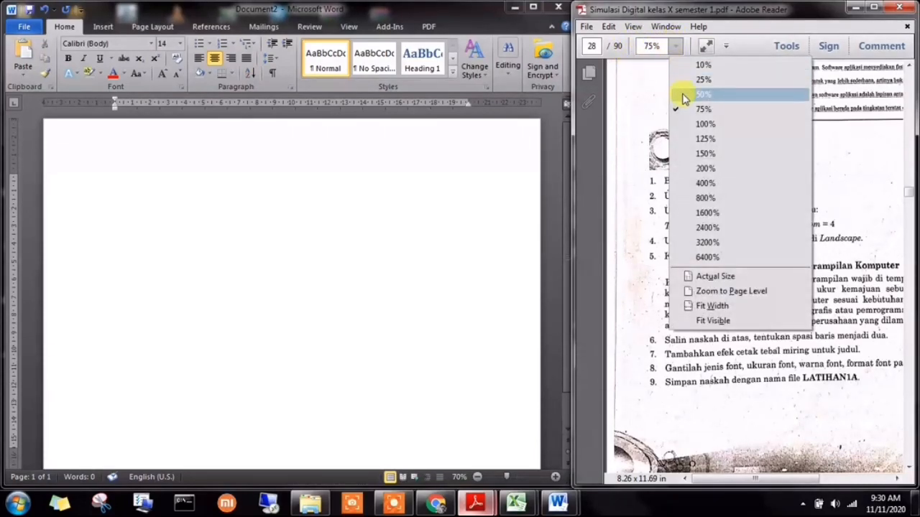
{"action": "left_click", "coordinate": [681, 91]}
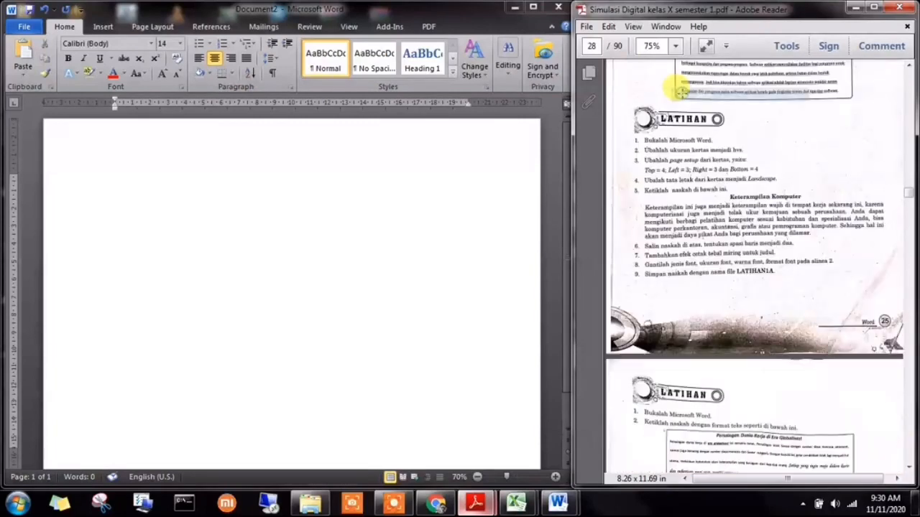
Enter the centered title "Keterampilan Komputer" on the blank page and dismiss the chat notification
{"action": "left_click", "coordinate": [273, 203]}
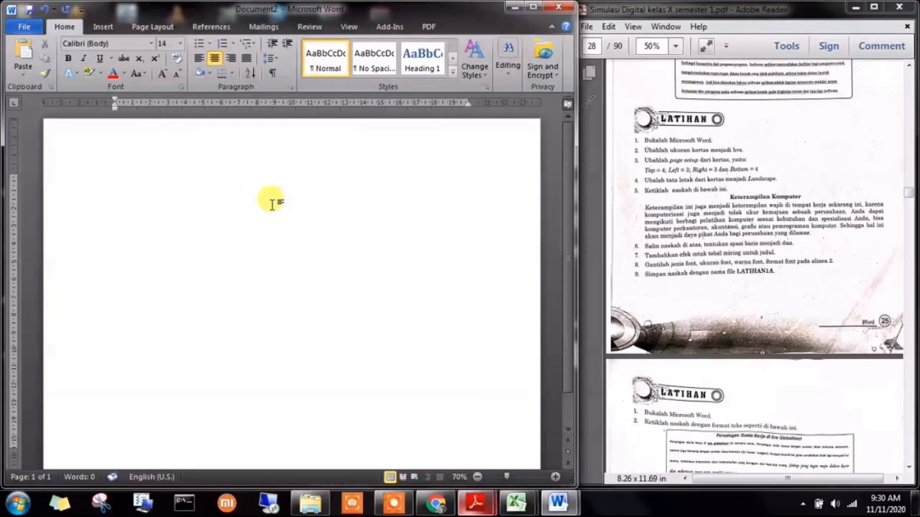
{"action": "type", "text": "Keterampila"}
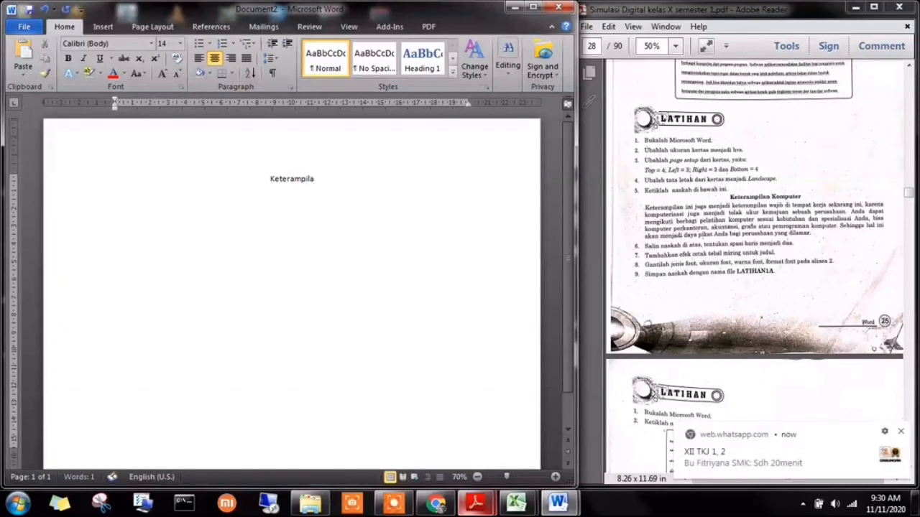
{"action": "type", "text": "n Komputer"}
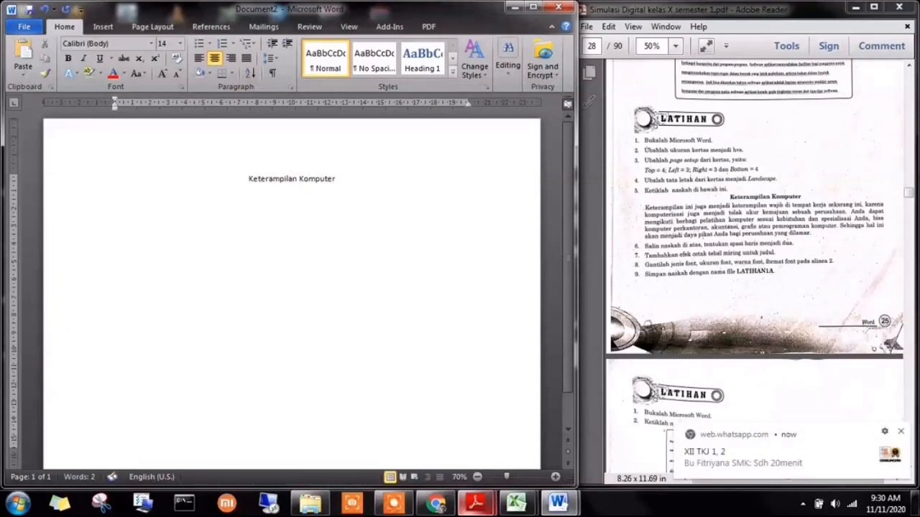
{"action": "left_click", "coordinate": [901, 431]}
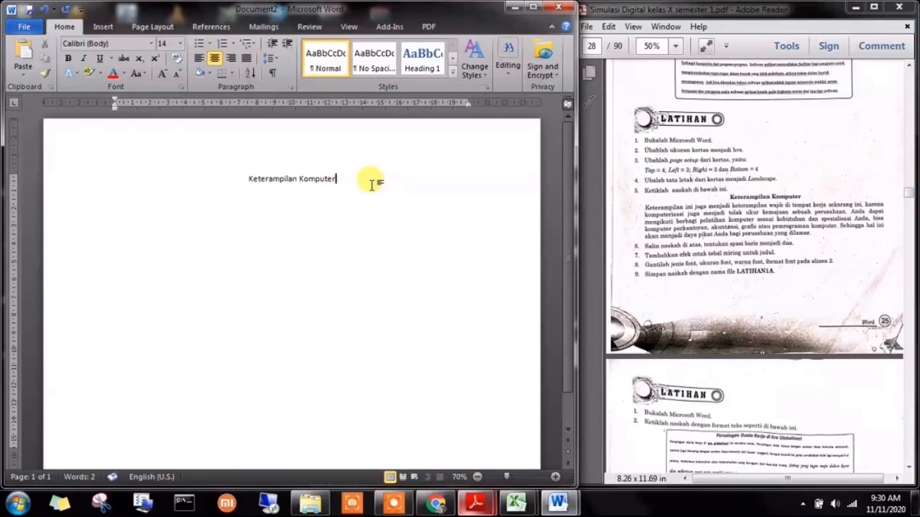
Change the font of the title "Keterampilan Komputer" to Times New Roman
{"action": "left_click_drag", "start_coordinate": [248, 180], "coordinate": [329, 181]}
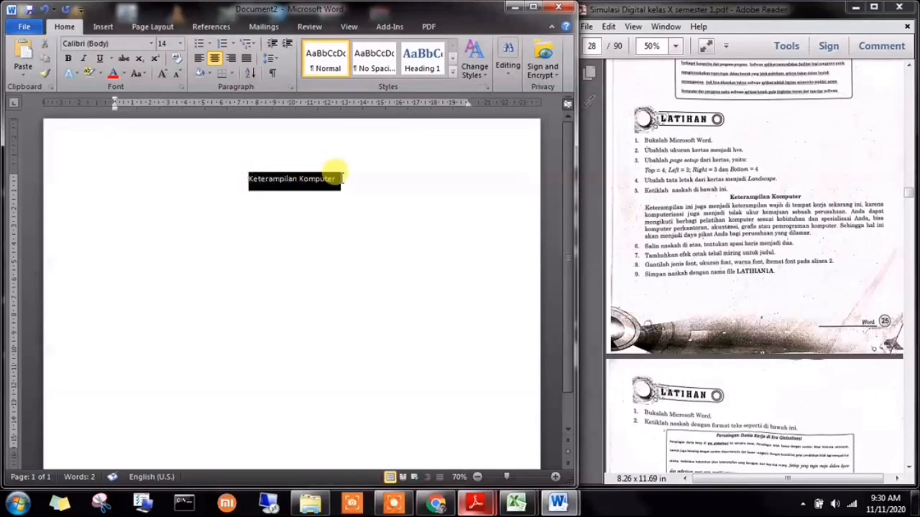
{"action": "left_click", "coordinate": [151, 44]}
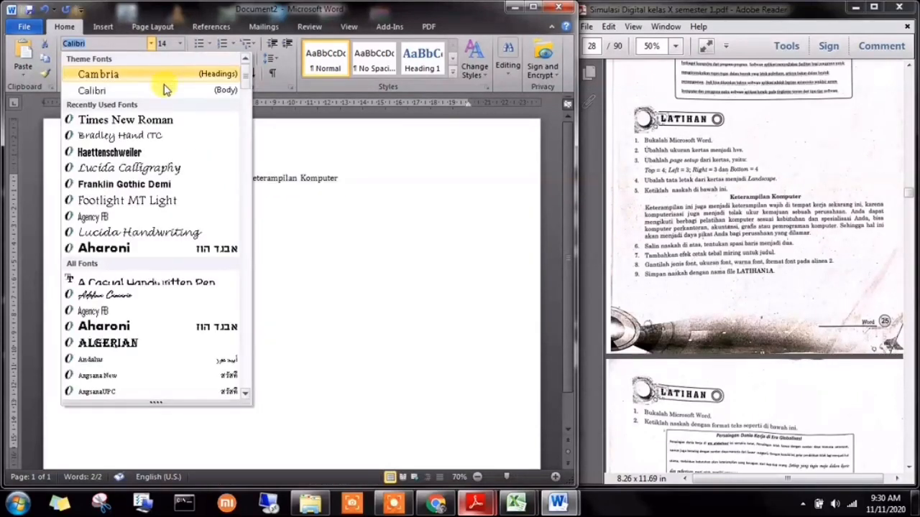
{"action": "left_click", "coordinate": [172, 121]}
{"action": "left_click", "coordinate": [447, 230]}
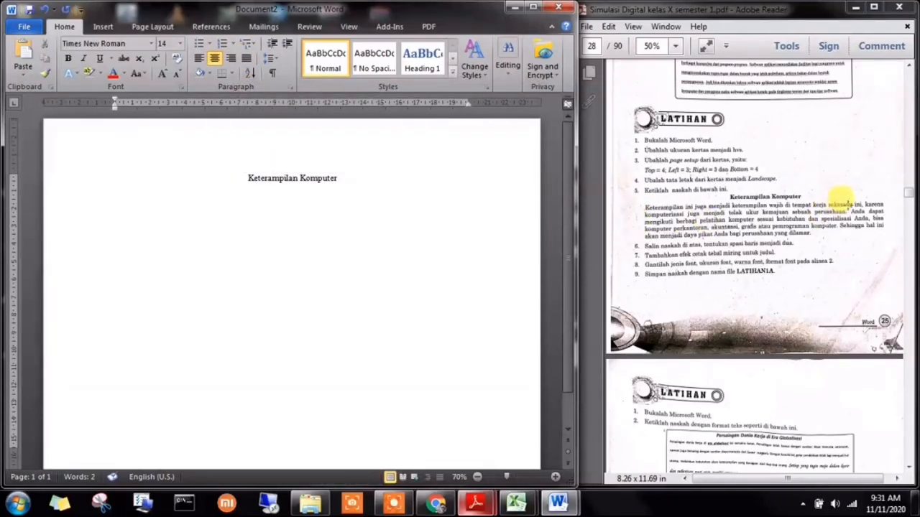
Start a justified paragraph below the title reading "Keterampilan ini juga menjadi keterampilan wajib di tempat kerja sekarang ini, karena komputerisas"
{"action": "left_click", "coordinate": [246, 61]}
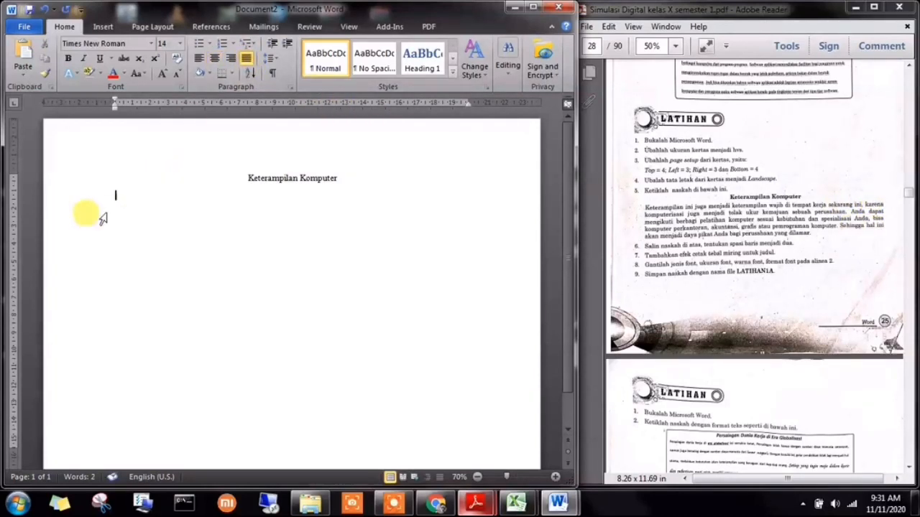
{"action": "type", "text": "Keteram"}
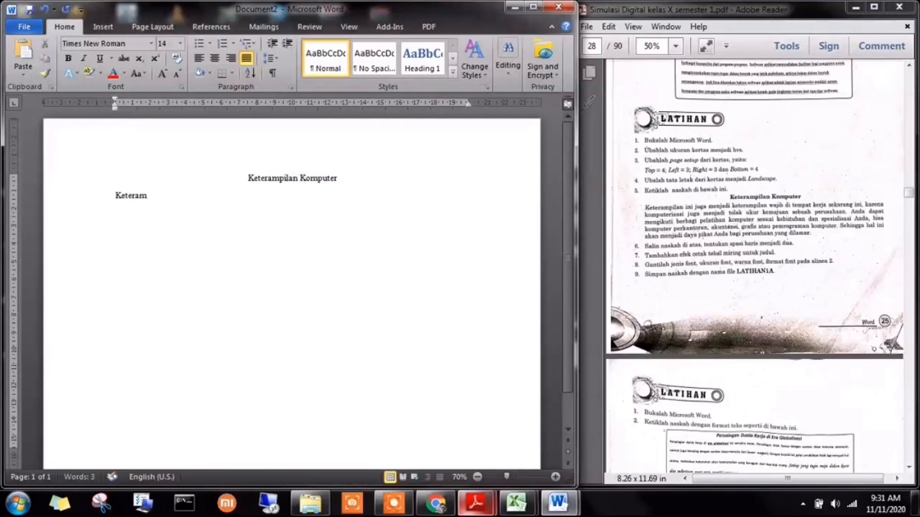
{"action": "type", "text": "pilan ini juga menjadi keterampilan wajib di tempat kerja sekar"}
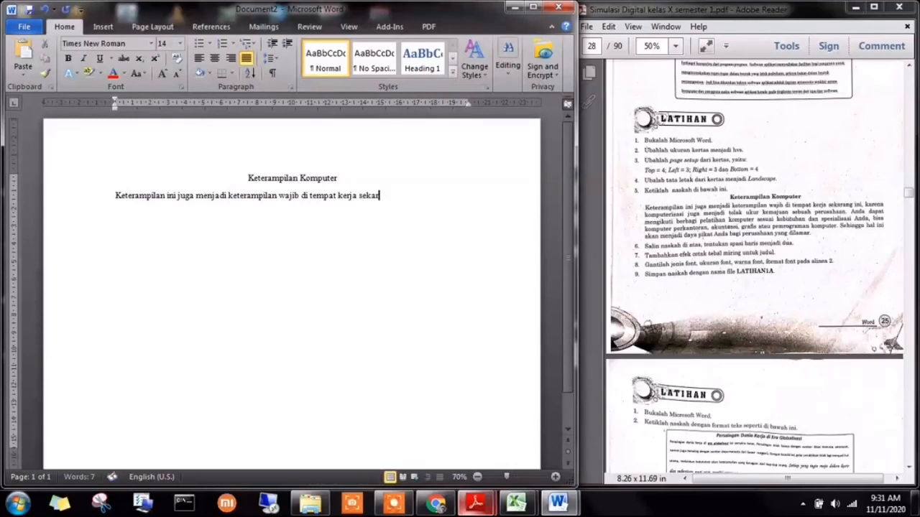
{"action": "type", "text": "ang ini,"}
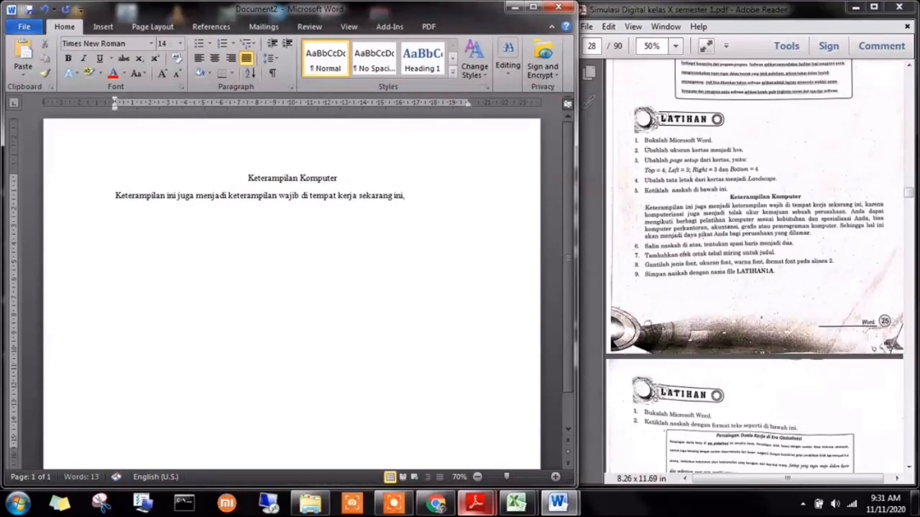
{"action": "type", "text": " karena komputerisasi j"}
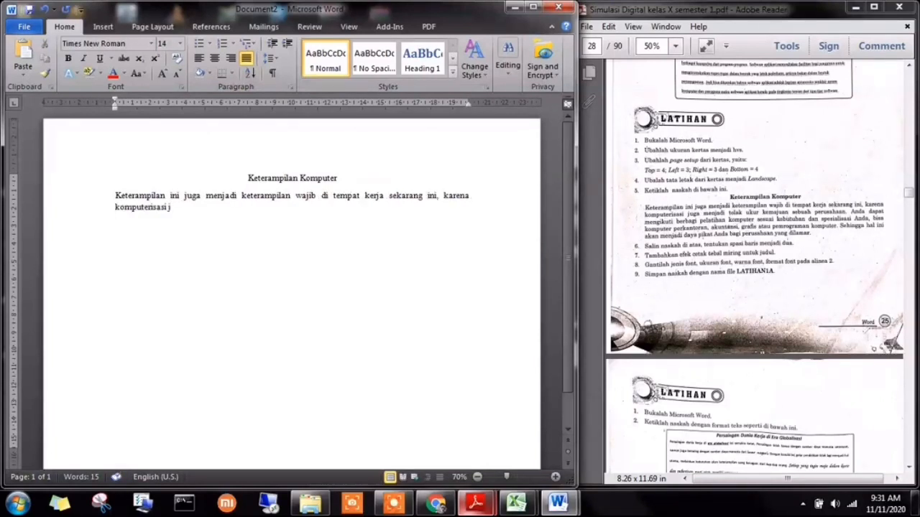
{"action": "key", "text": "BackSpace"}
{"action": "key", "text": "BackSpace"}
{"action": "key", "text": "BackSpace"}
{"action": "key", "text": "BackSpace"}
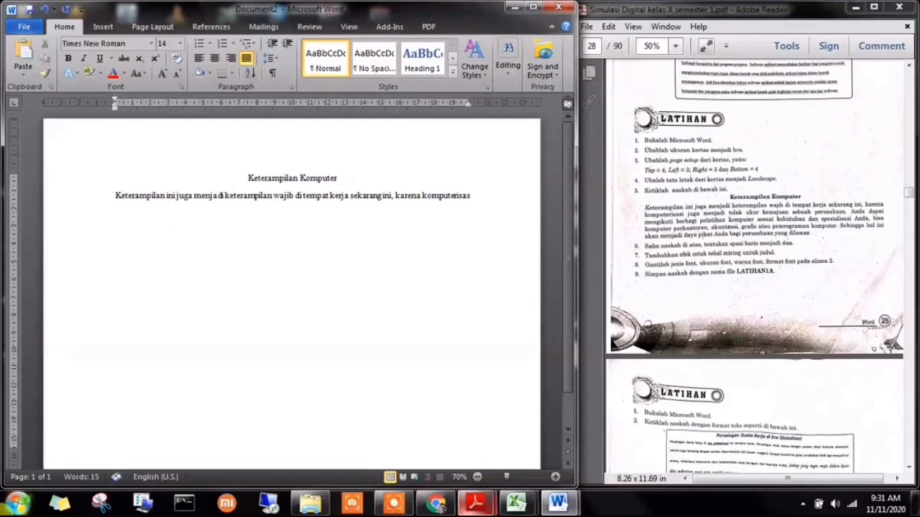
Open the On-Screen Keyboard over the document to examine the key layout, dismiss the color scheme dialog, and minimize the keyboard
{"action": "left_click", "coordinate": [16, 503]}
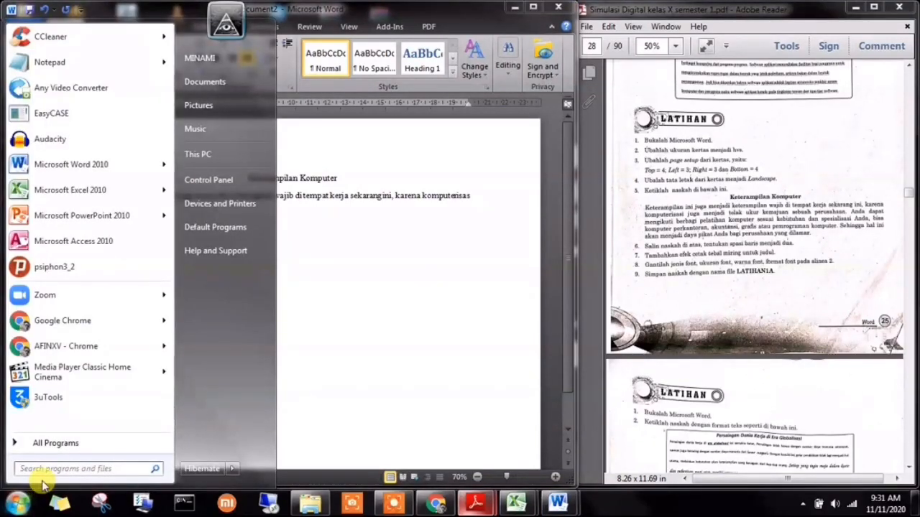
{"action": "type", "text": "on"}
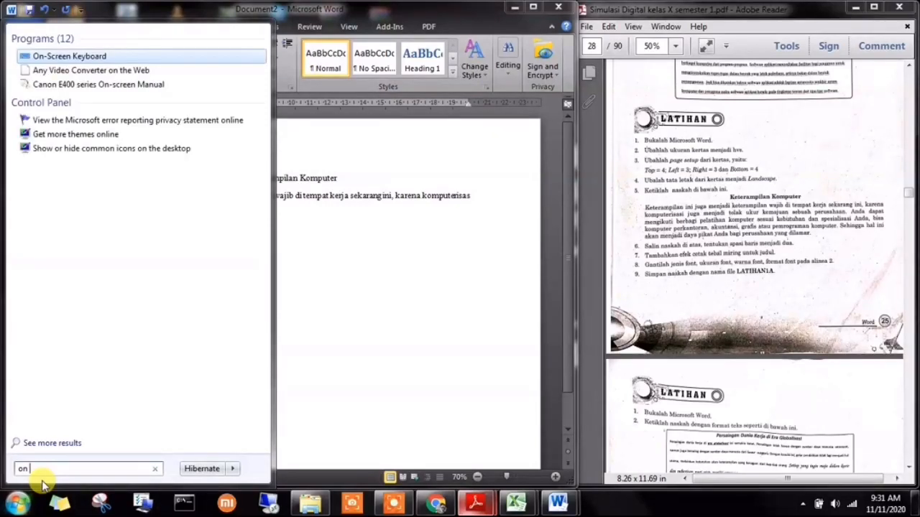
{"action": "type", "text": " s"}
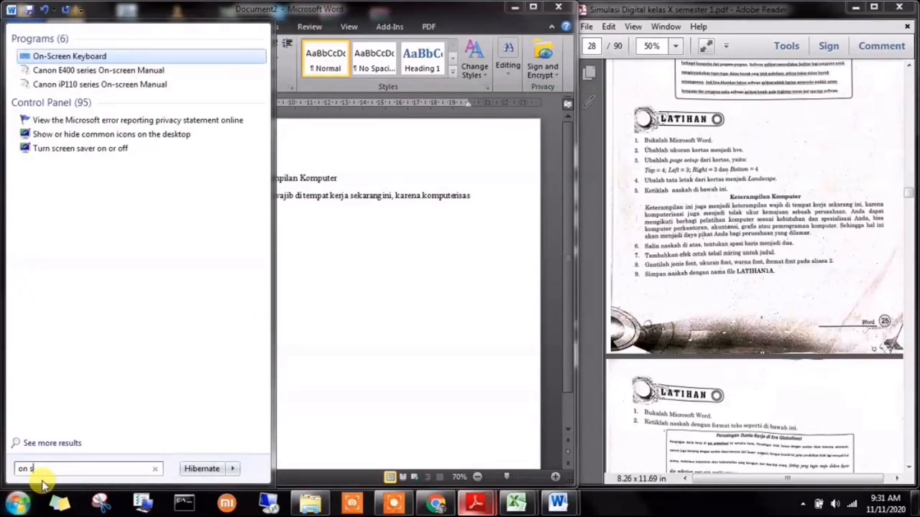
{"action": "key", "text": "Return"}
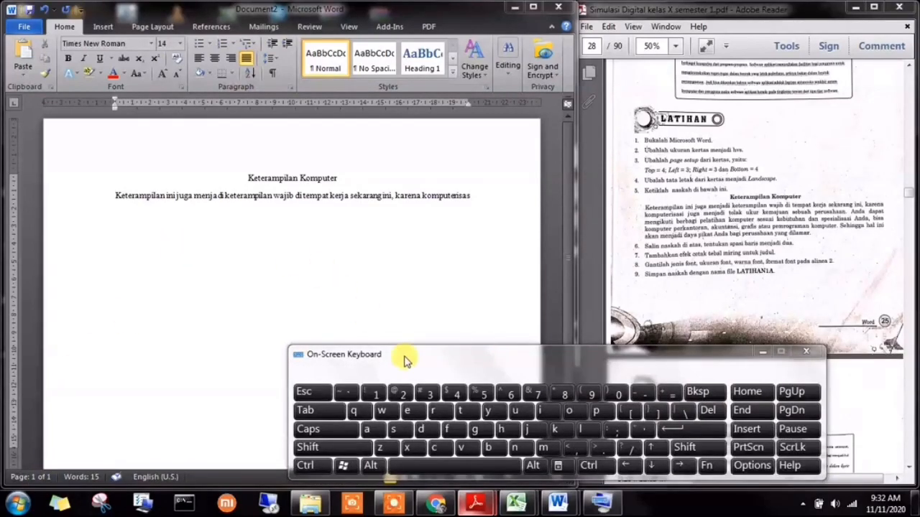
{"action": "left_click_drag", "start_coordinate": [404, 357], "coordinate": [321, 251]}
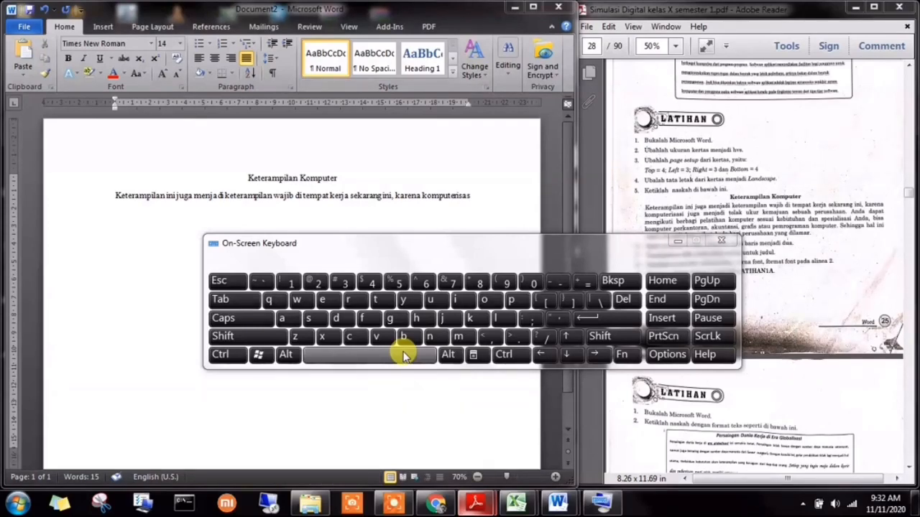
{"action": "left_click_drag", "start_coordinate": [524, 247], "coordinate": [530, 321]}
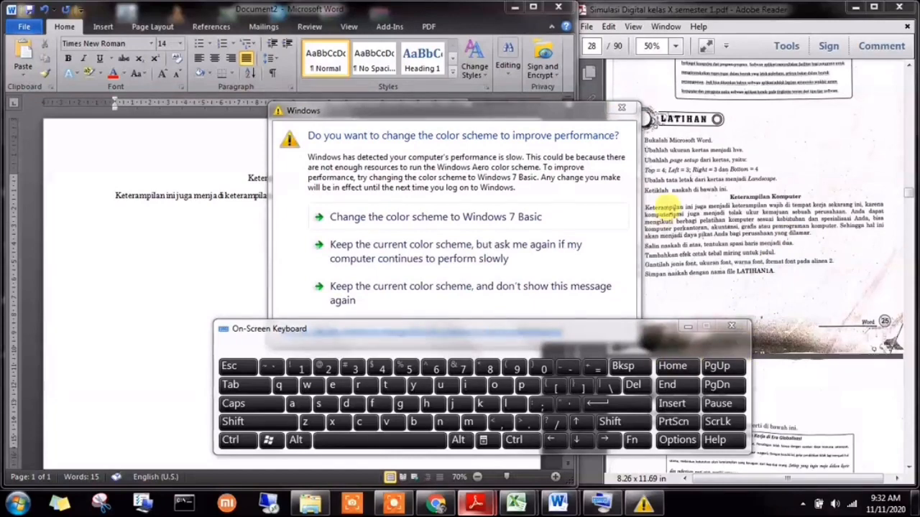
{"action": "left_click", "coordinate": [619, 107]}
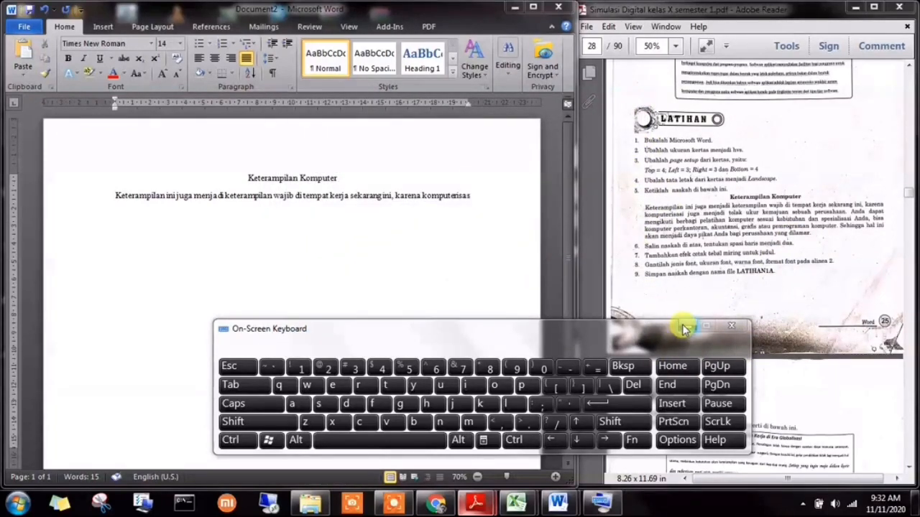
{"action": "left_click", "coordinate": [467, 267]}
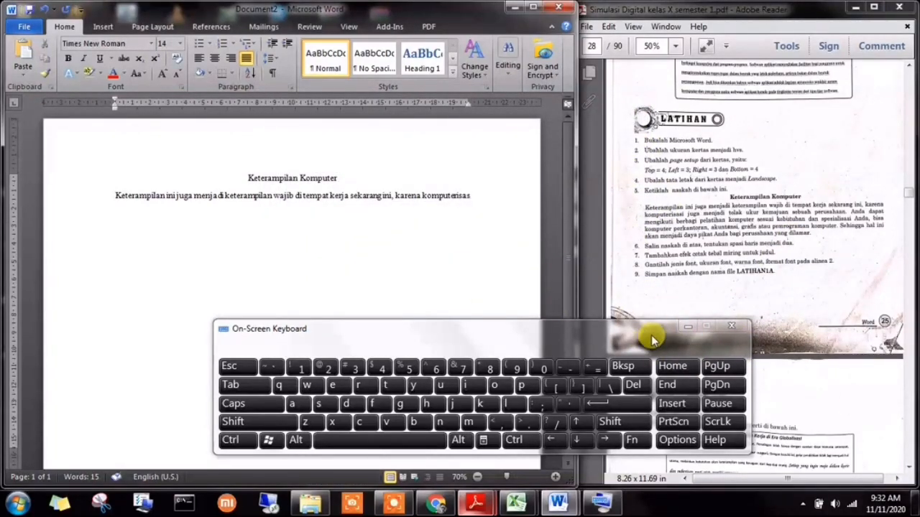
{"action": "left_click", "coordinate": [687, 329]}
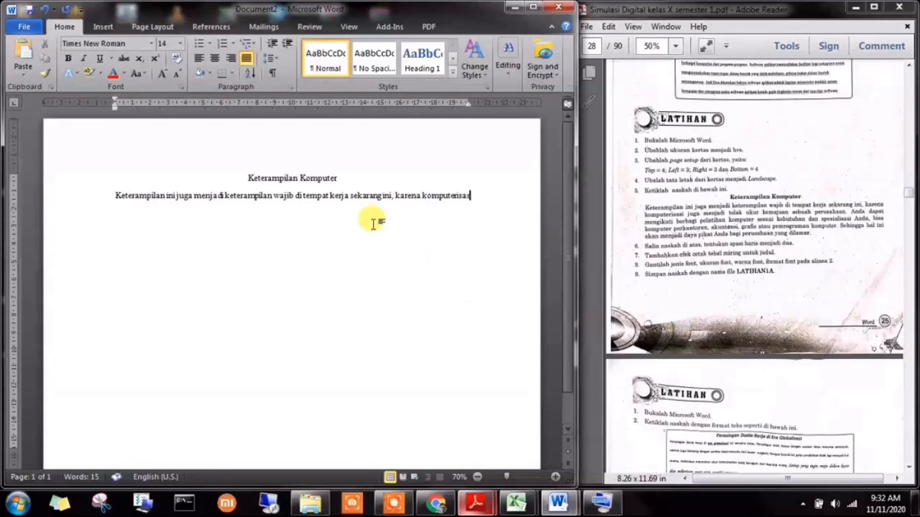
Continue the body paragraph so its first sentence ends "komputerisasi juga menjadi tolak ukur kemajuan sebuah perusahaan."
{"action": "left_click", "coordinate": [471, 195]}
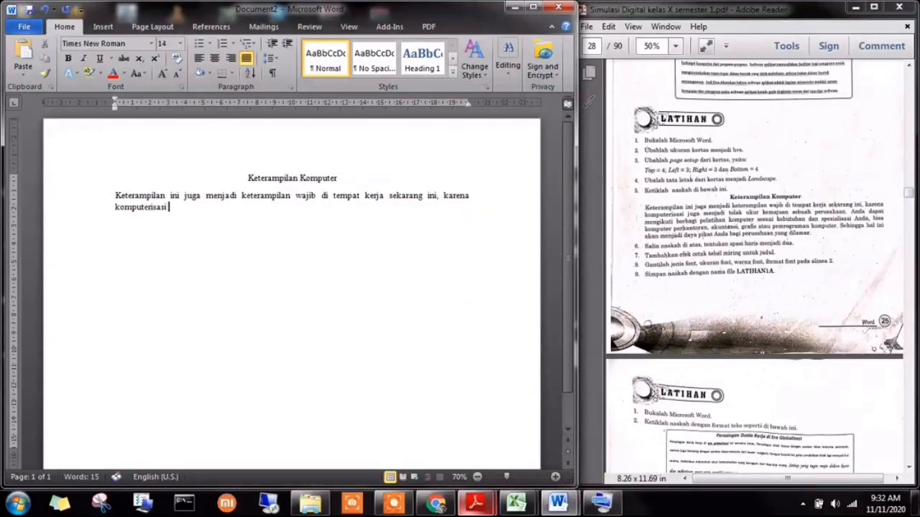
{"action": "type", "text": "juga menjadi tolak ukur"}
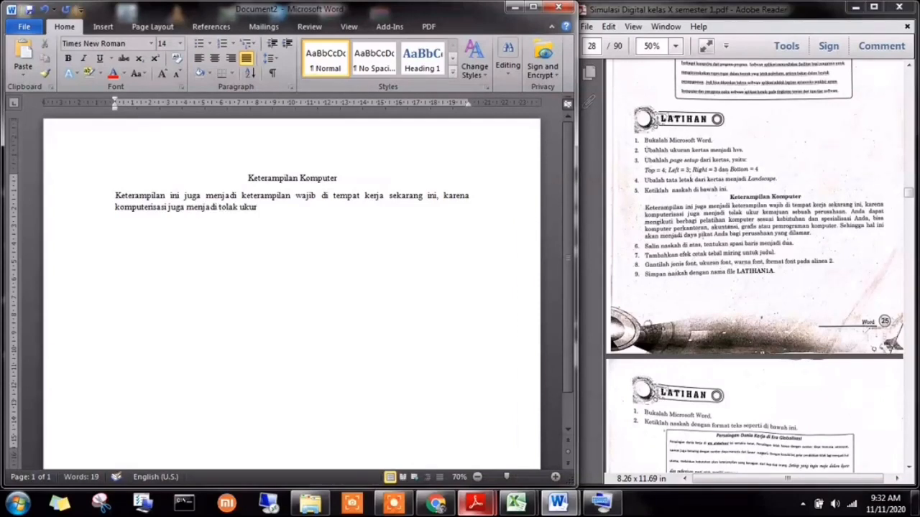
{"action": "type", "text": " kemajuan sebuah perus"}
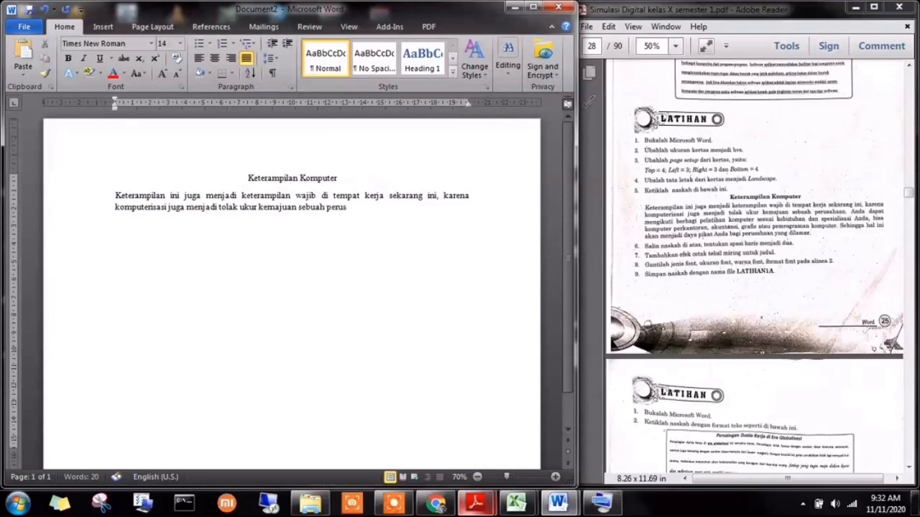
{"action": "type", "text": "ahaan"}
{"action": "key", "text": "BackSpace"}
{"action": "type", "text": ". a"}
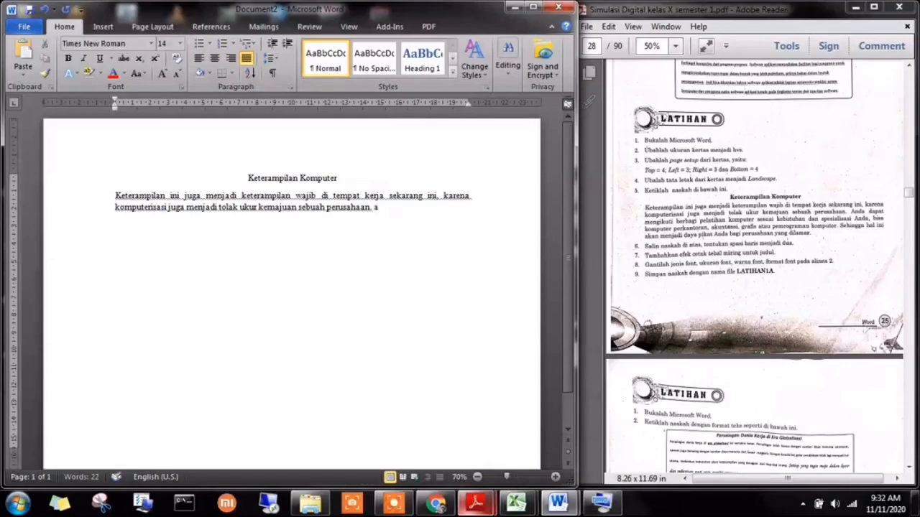
Add to the paragraph "Anda dapat mengikuti berbagai pelatihan komputer sesuai kebutuhan dan spesialisasi Anda"
{"action": "type", "text": "nda dapat mengikut"}
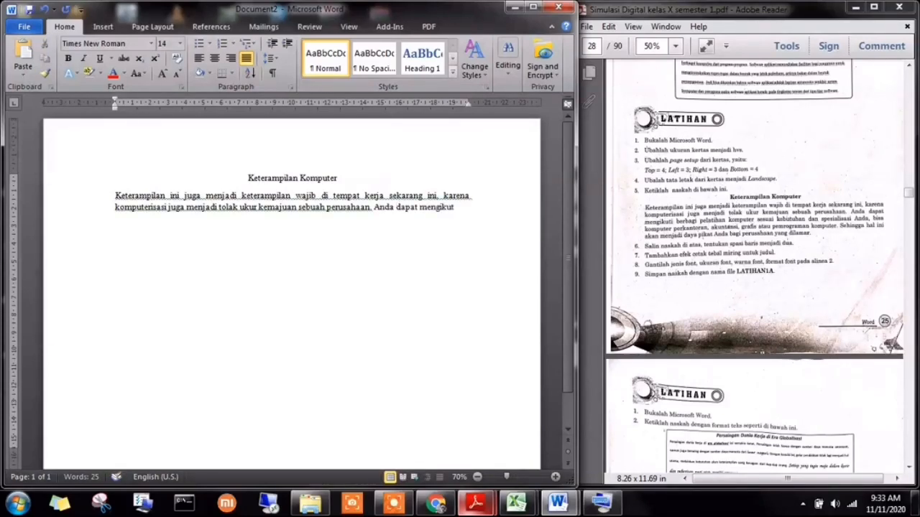
{"action": "type", "text": "i berb"}
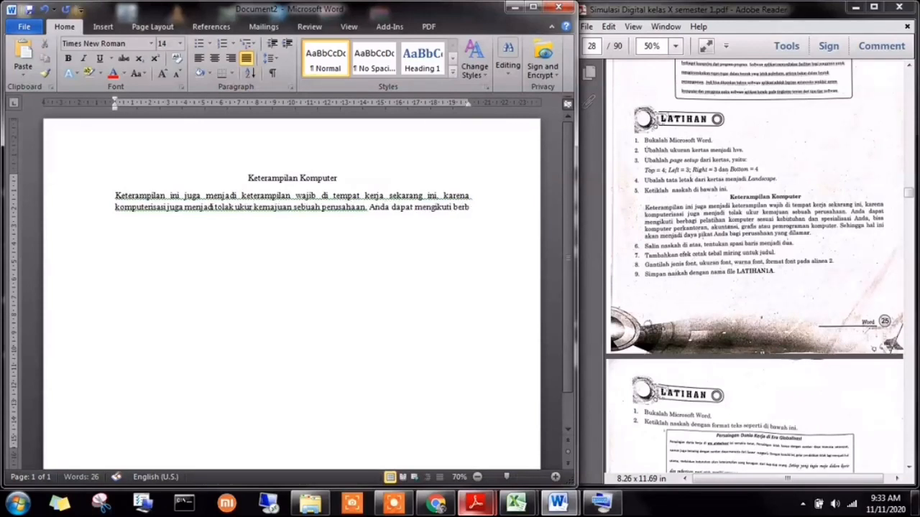
{"action": "type", "text": "agai"}
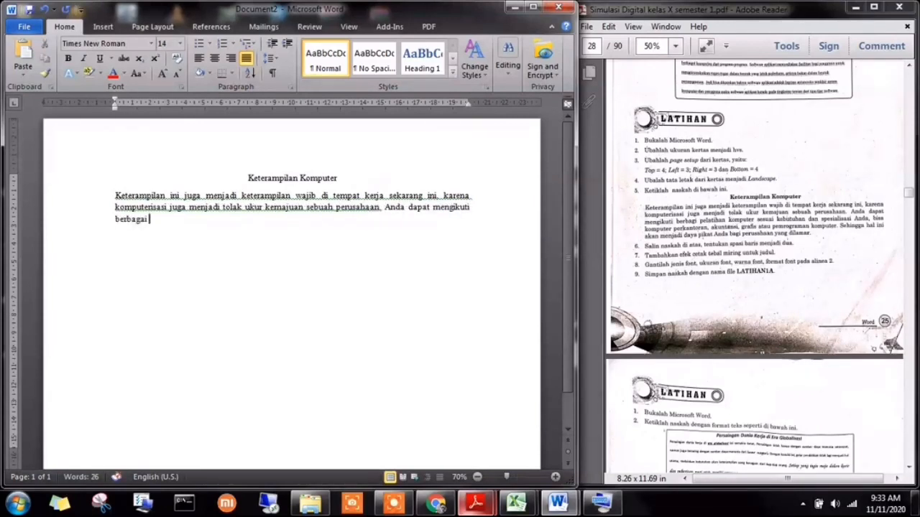
{"action": "type", "text": " pelatihan komputer se"}
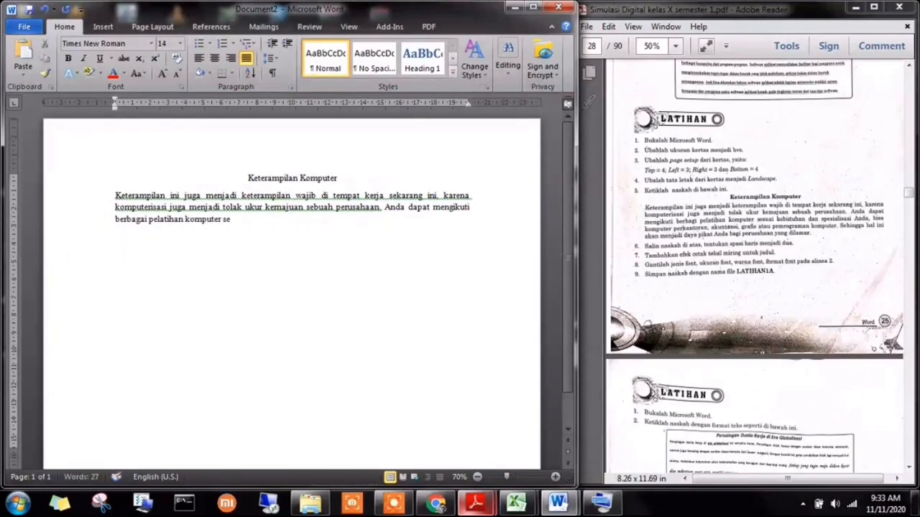
{"action": "type", "text": "suai kebutuhan da"}
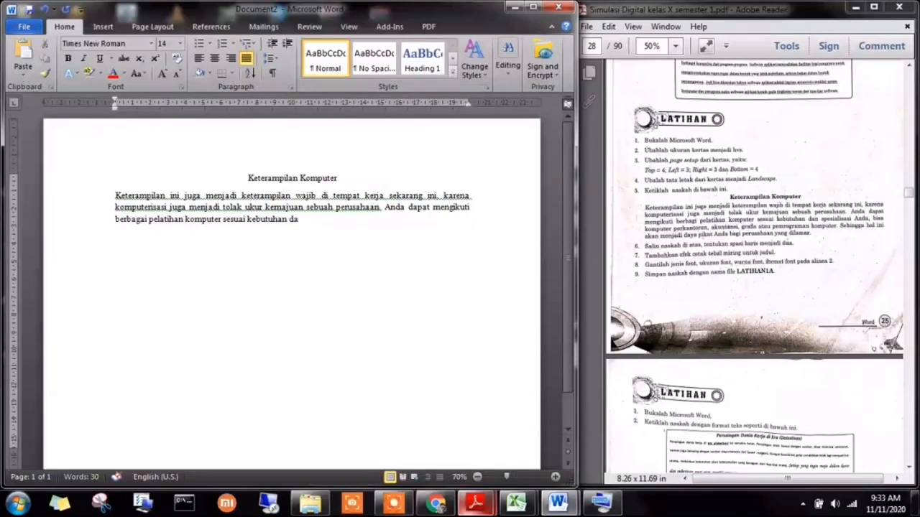
{"action": "type", "text": "n spesialisasi Anda"}
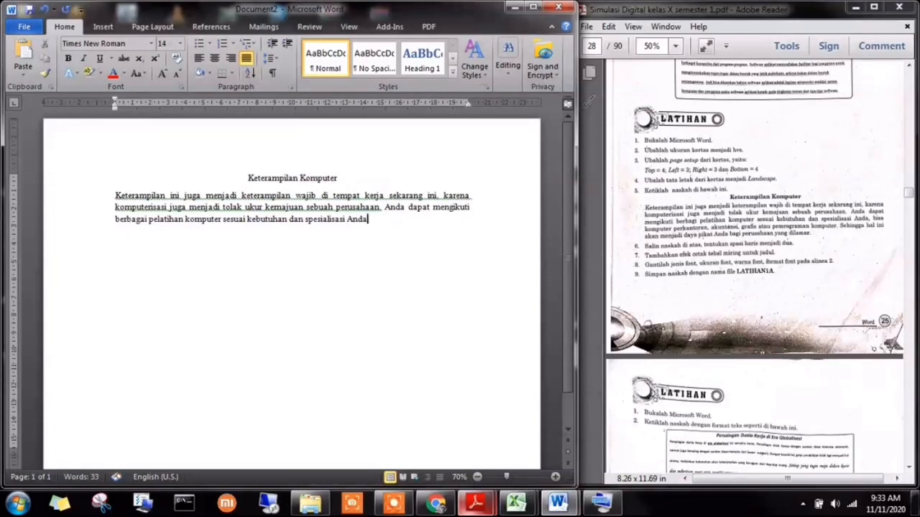
Extend the second sentence with ", bisa komputer perkantoran, akuntansi, grafis atau pemrograman k"
{"action": "type", "text": ", bisa komputer kperkantora"}
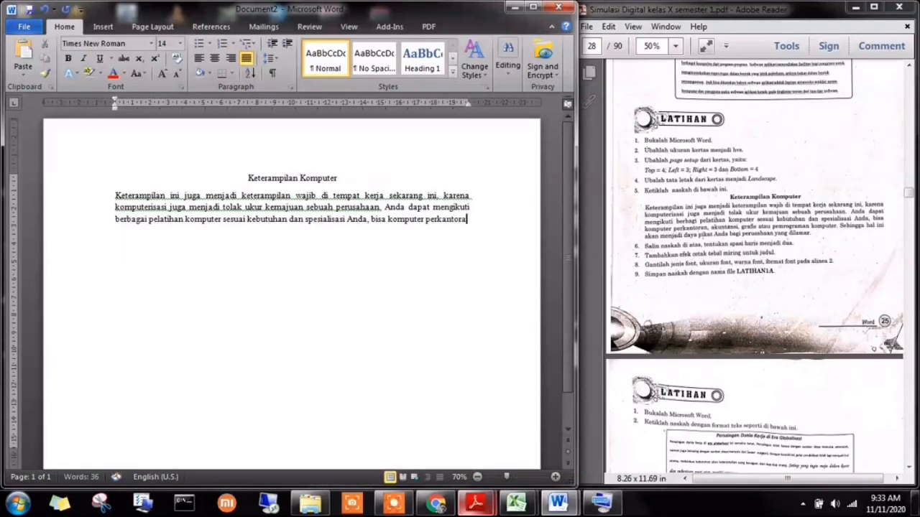
{"action": "type", "text": "n, akunt"}
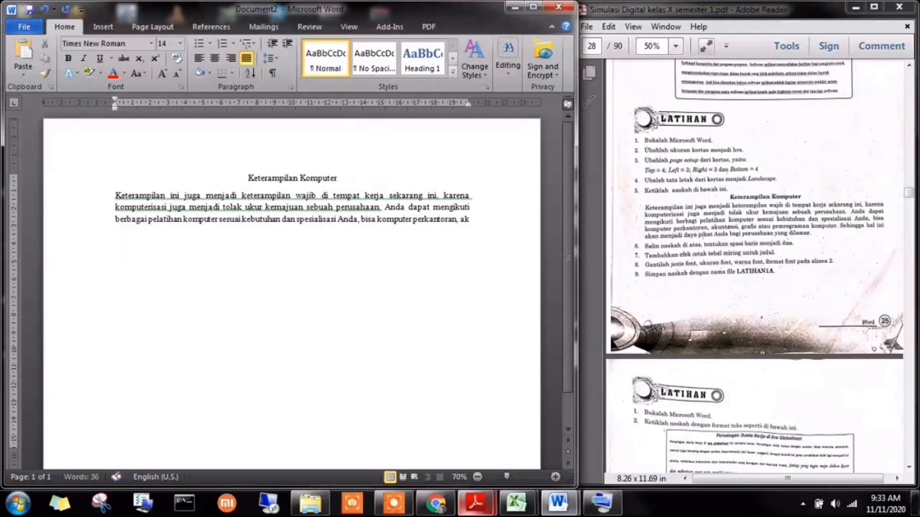
{"action": "type", "text": "ansi, g"}
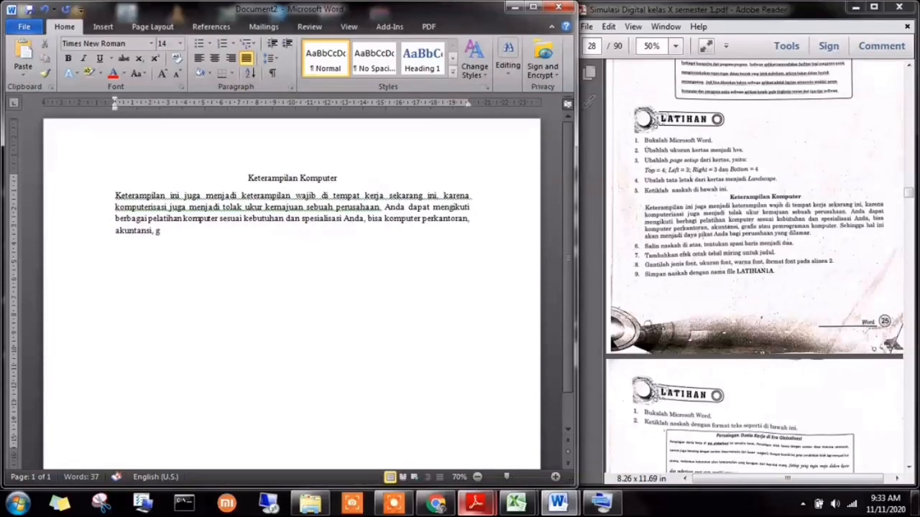
{"action": "type", "text": "rafis atau pe"}
{"action": "key", "text": "BackSpace"}
{"action": "key", "text": "BackSpace"}
{"action": "key", "text": "BackSpace"}
{"action": "type", "text": "pemrogaman k"}
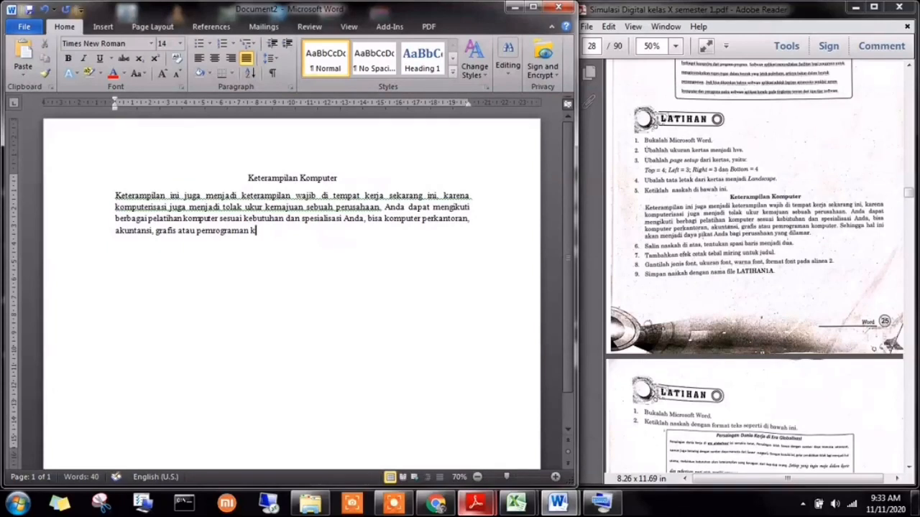
Complete the word "komputer." and end the paragraph with "Sehingga hal ini akan menjadi daya pikat Anda bagi perusahaan yang dilamar."
{"action": "type", "text": "omputer. Sehingga hal ini"}
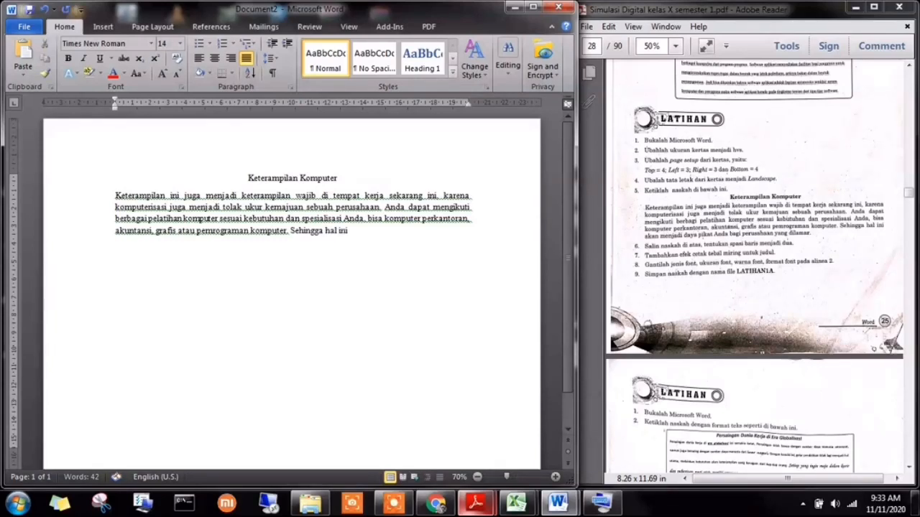
{"action": "type", "text": " akan menjadi daya p"}
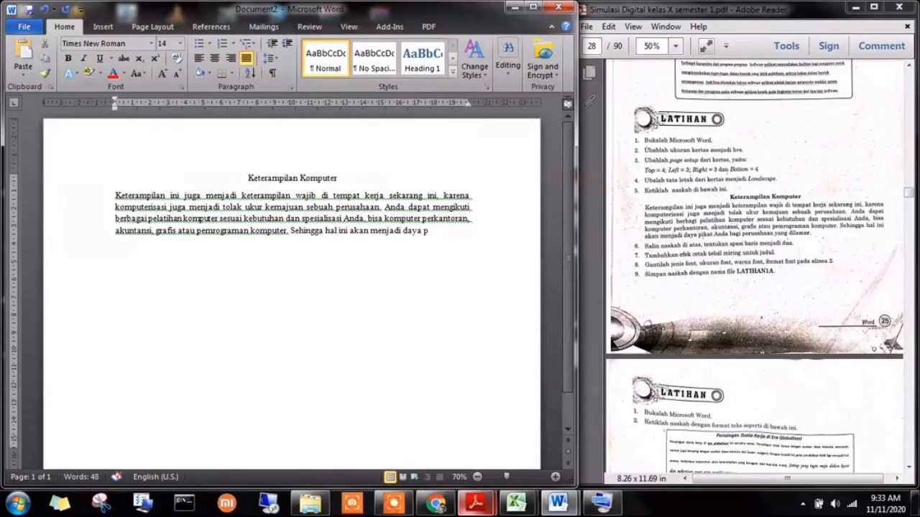
{"action": "type", "text": "ka"}
{"action": "key", "text": "BackSpace"}
{"action": "key", "text": "BackSpace"}
{"action": "type", "text": "ikat anda bagi"}
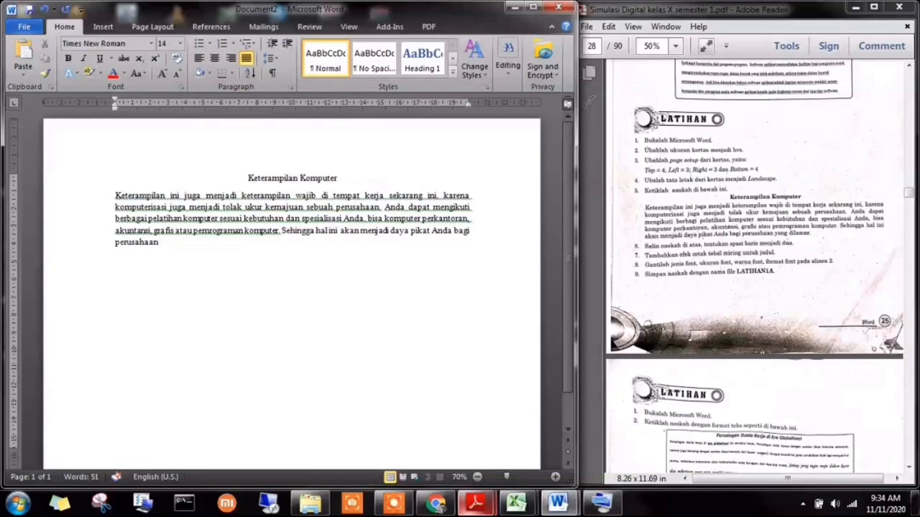
{"action": "type", "text": " yang dilama"}
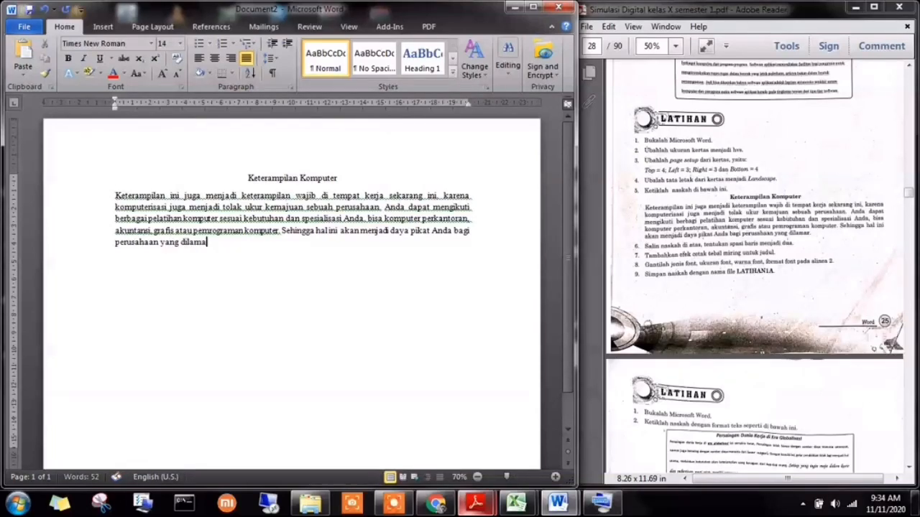
{"action": "type", "text": "t."}
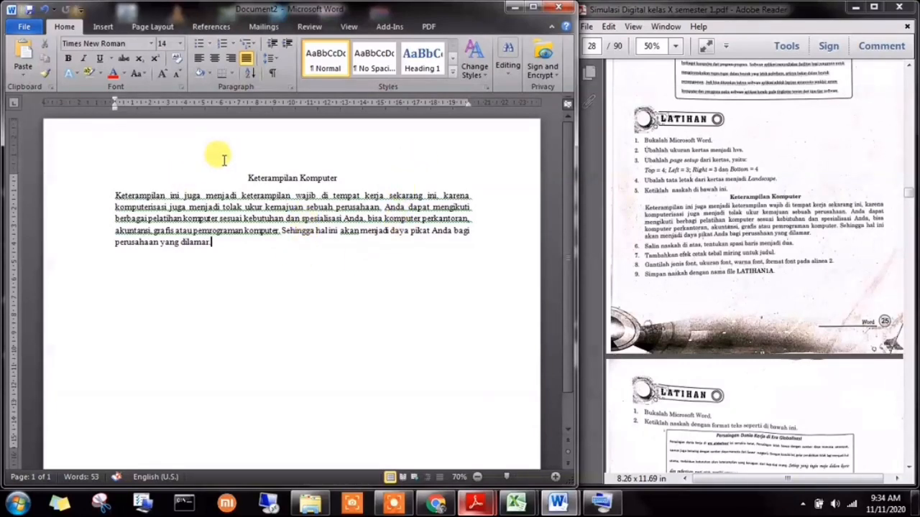
Switch to Adobe Reader, cancel the Reading Untagged Document dialog, and narrow the PDF window so it sits beside the Word document
{"action": "left_click", "coordinate": [736, 212]}
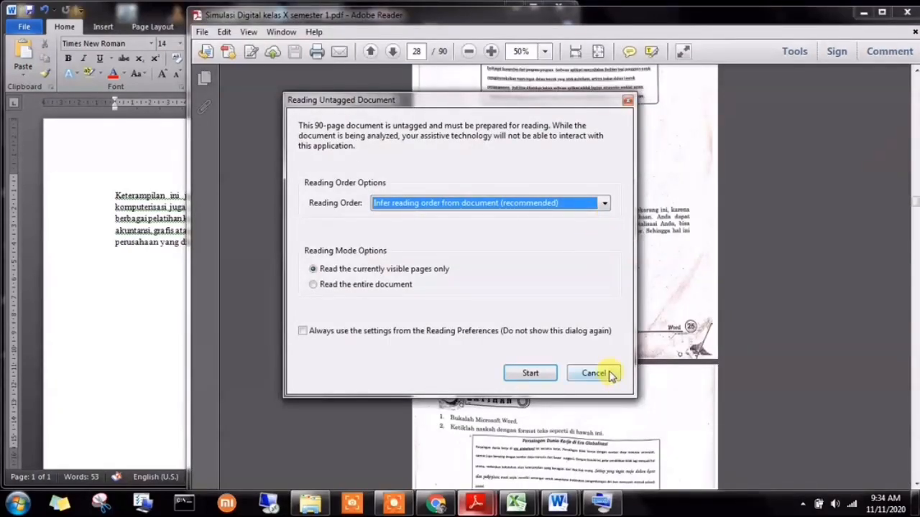
{"action": "left_click", "coordinate": [608, 373]}
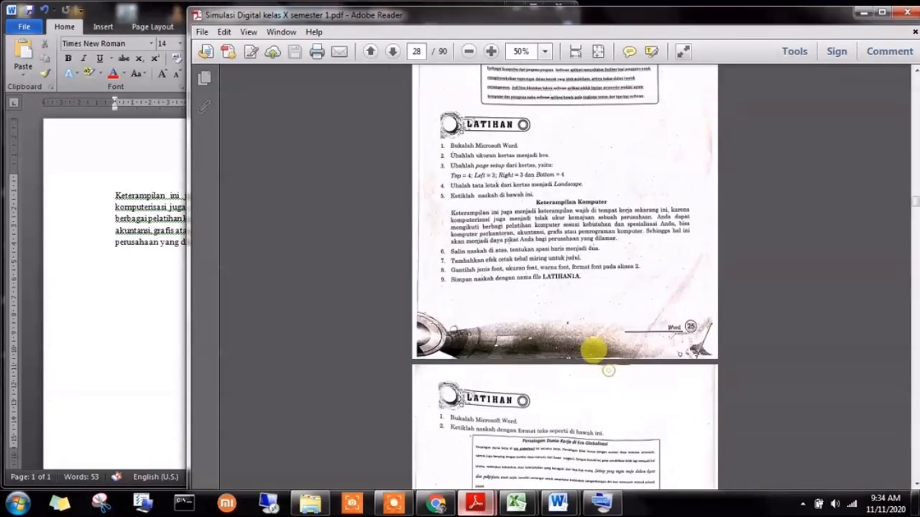
{"action": "scroll", "coordinate": [553, 237], "scroll_direction": "up", "scroll_amount": 1}
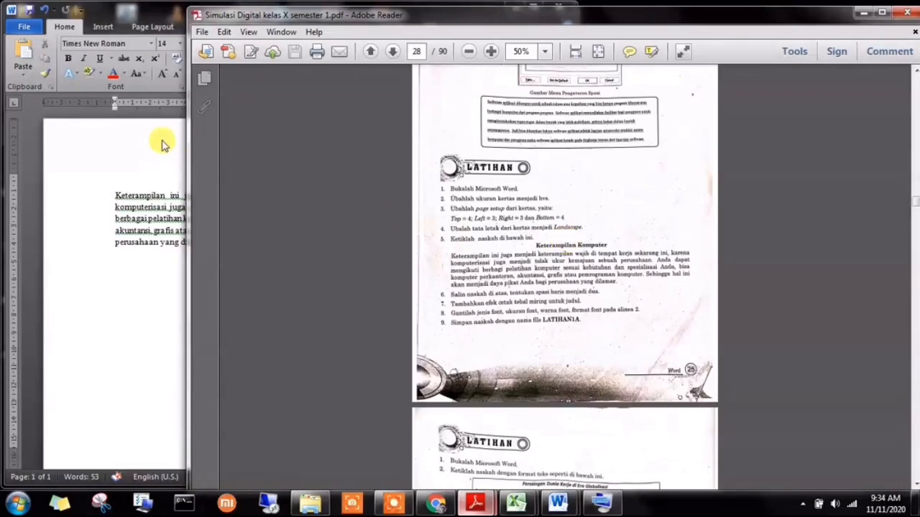
{"action": "left_click_drag", "start_coordinate": [187, 146], "coordinate": [579, 138]}
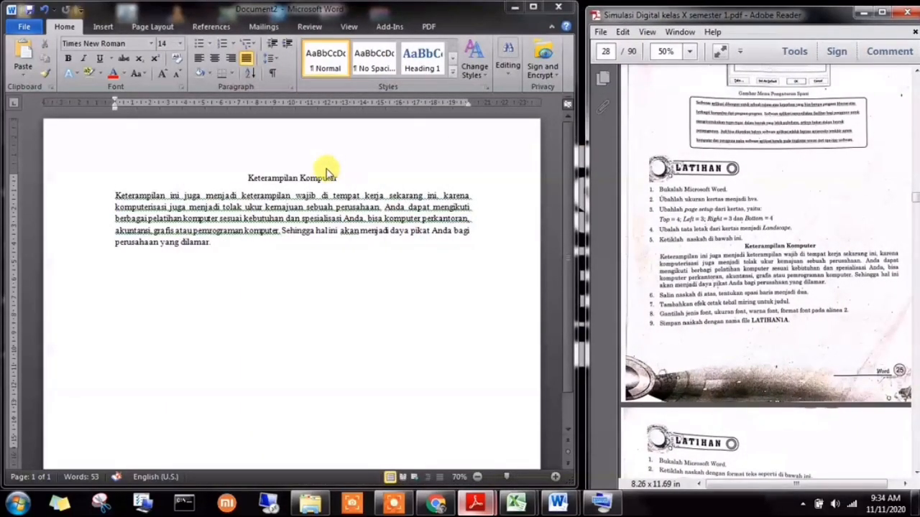
Make the title "Keterampilan Komputer" bold
{"action": "triple_click", "coordinate": [297, 179]}
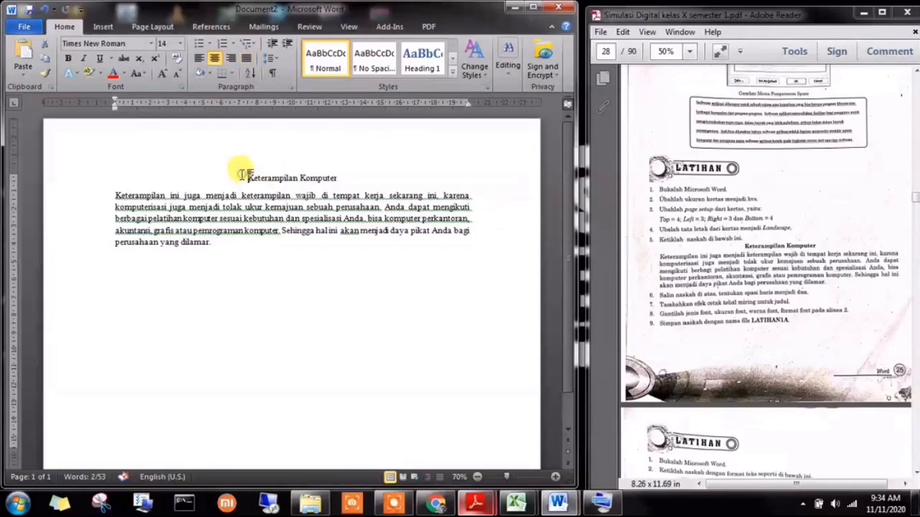
{"action": "left_click_drag", "start_coordinate": [242, 178], "coordinate": [337, 176]}
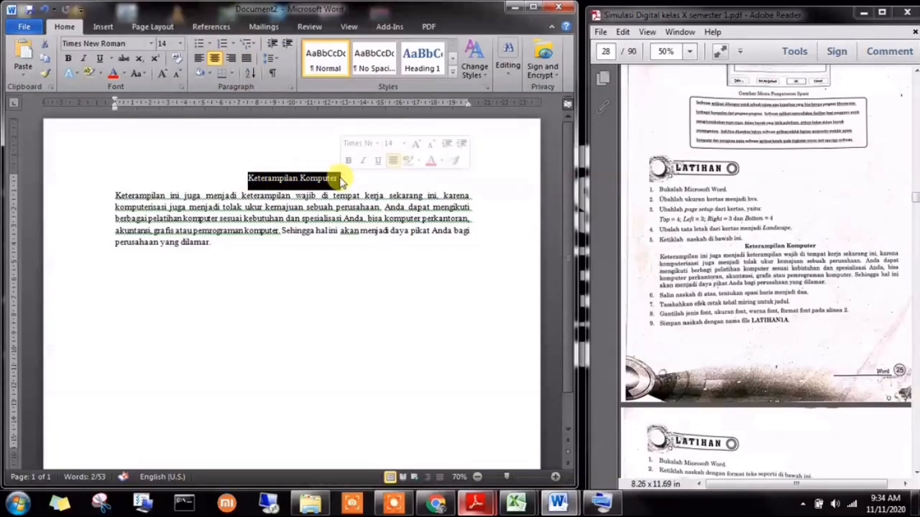
{"action": "left_click", "coordinate": [70, 61]}
{"action": "left_click", "coordinate": [232, 202]}
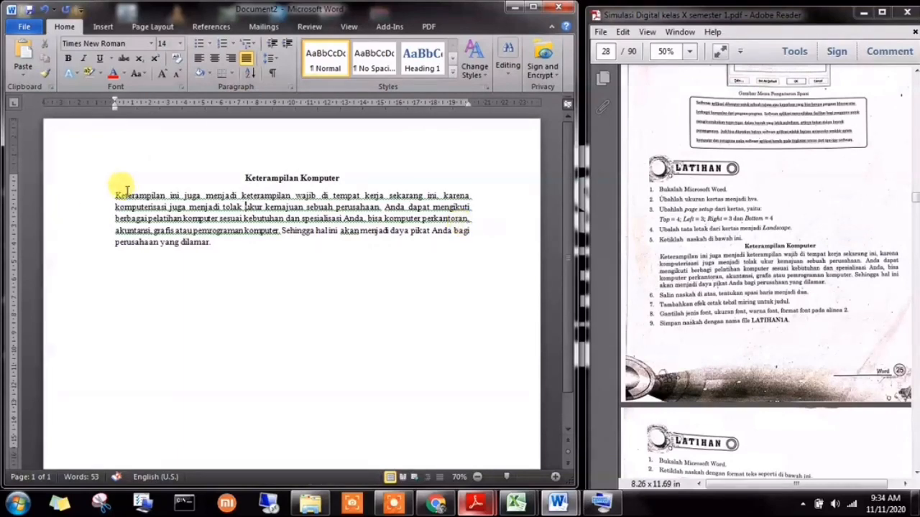
Try left alignment on the body paragraph, and restore its justified alignment
{"action": "left_click_drag", "start_coordinate": [115, 194], "coordinate": [283, 256]}
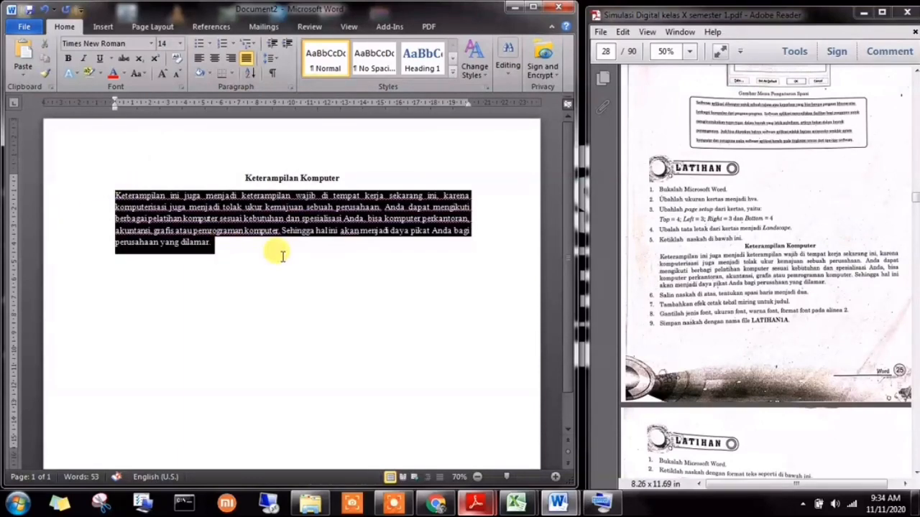
{"action": "left_click", "coordinate": [199, 58]}
{"action": "left_click", "coordinate": [141, 217]}
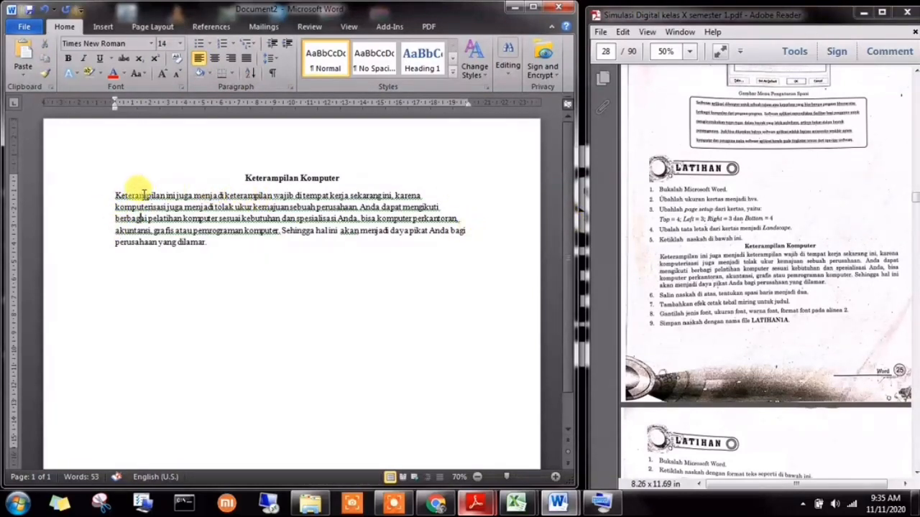
{"action": "left_click_drag", "start_coordinate": [114, 194], "coordinate": [248, 240]}
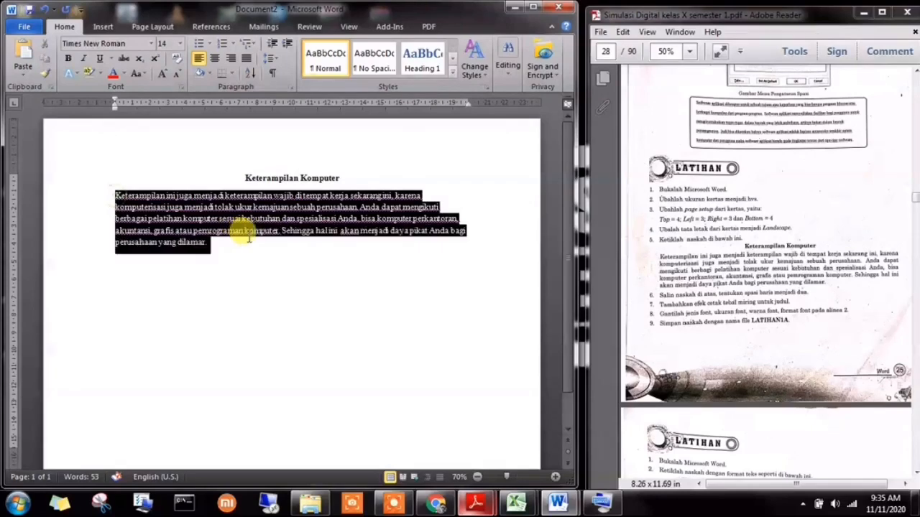
{"action": "left_click", "coordinate": [246, 60]}
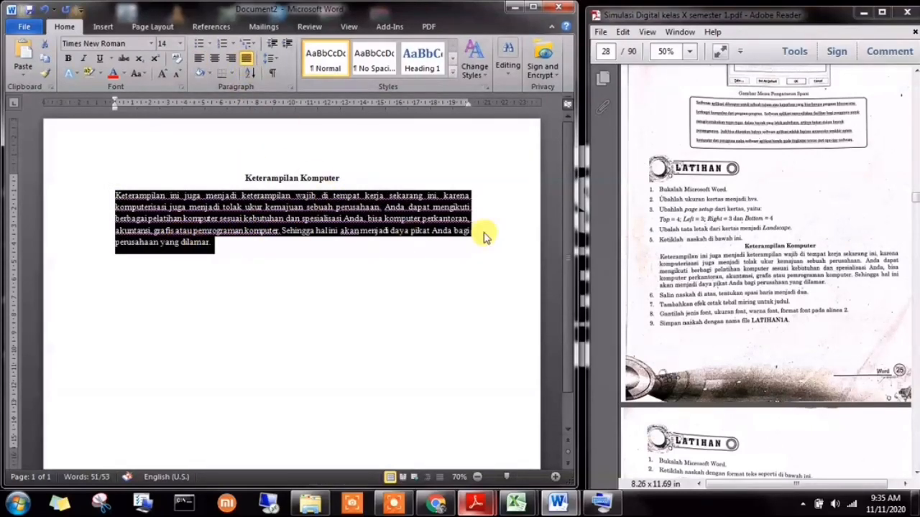
{"action": "left_click", "coordinate": [426, 258]}
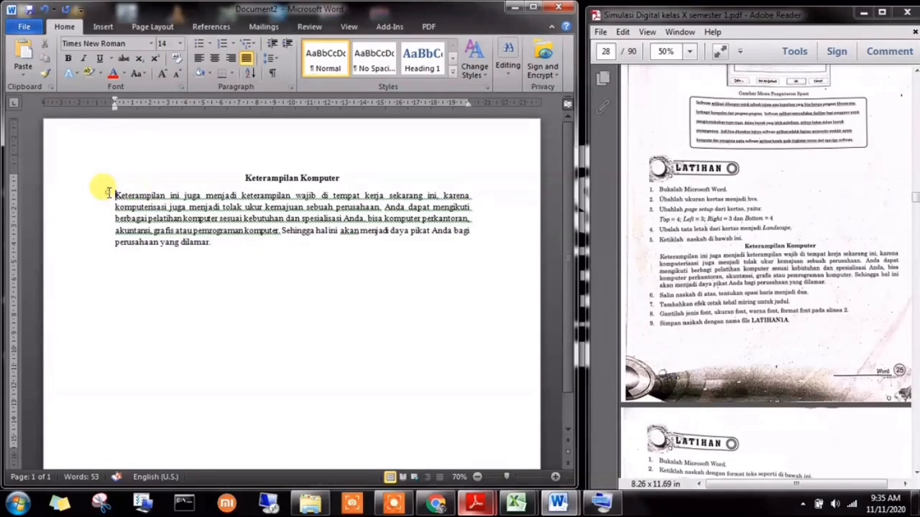
Copy the whole body paragraph below the title and place the cursor at the end of its last line
{"action": "left_click_drag", "start_coordinate": [113, 194], "coordinate": [262, 240]}
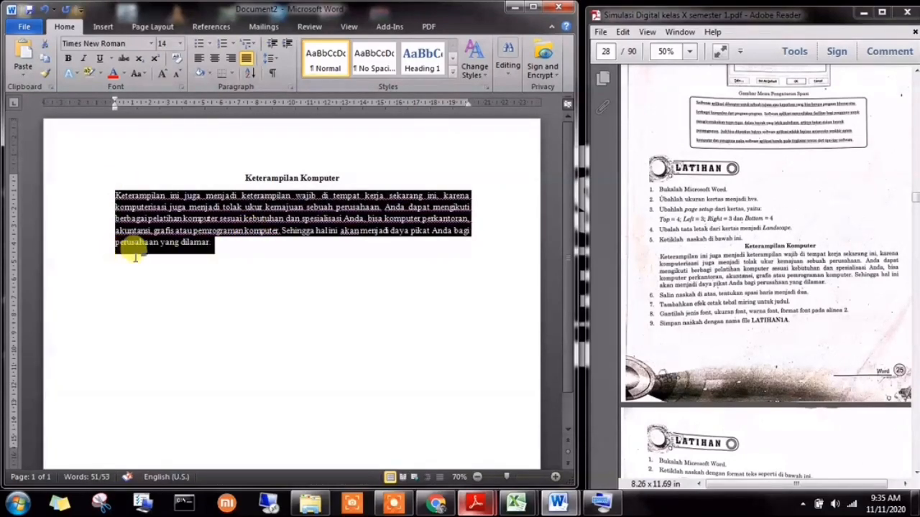
{"action": "left_click", "coordinate": [115, 195]}
{"action": "left_click_drag", "start_coordinate": [114, 195], "coordinate": [216, 243]}
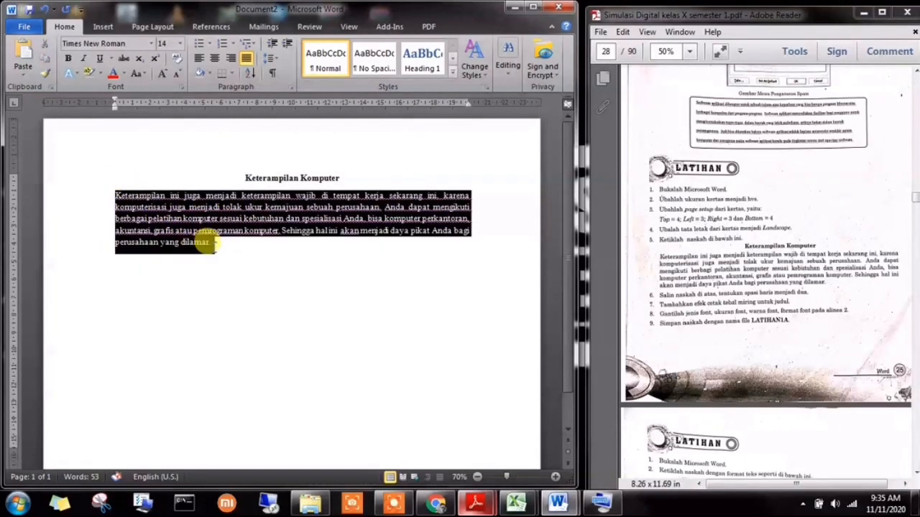
{"action": "right_click", "coordinate": [157, 208]}
{"action": "left_click", "coordinate": [188, 237]}
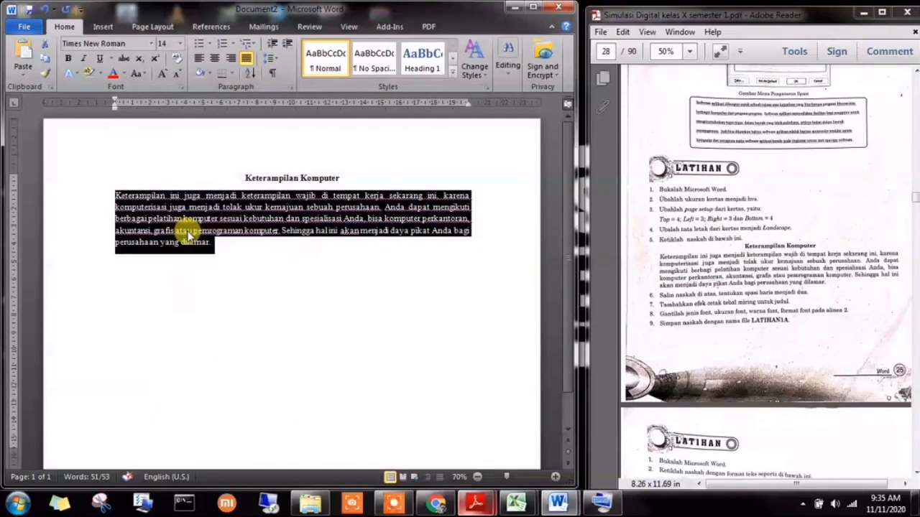
{"action": "left_click", "coordinate": [208, 241]}
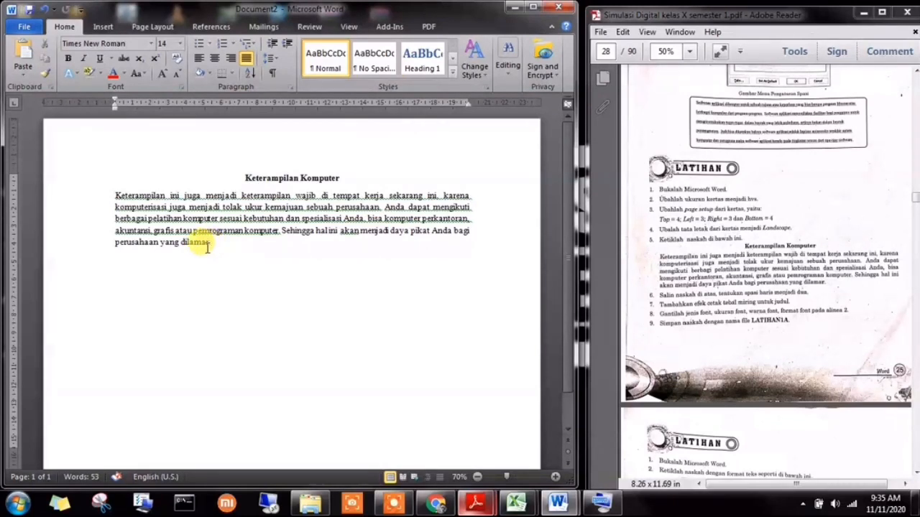
Paste the copied paragraph on a new line below the original and set the pasted paragraph's line spacing to 2.0
{"action": "key", "text": "Return"}
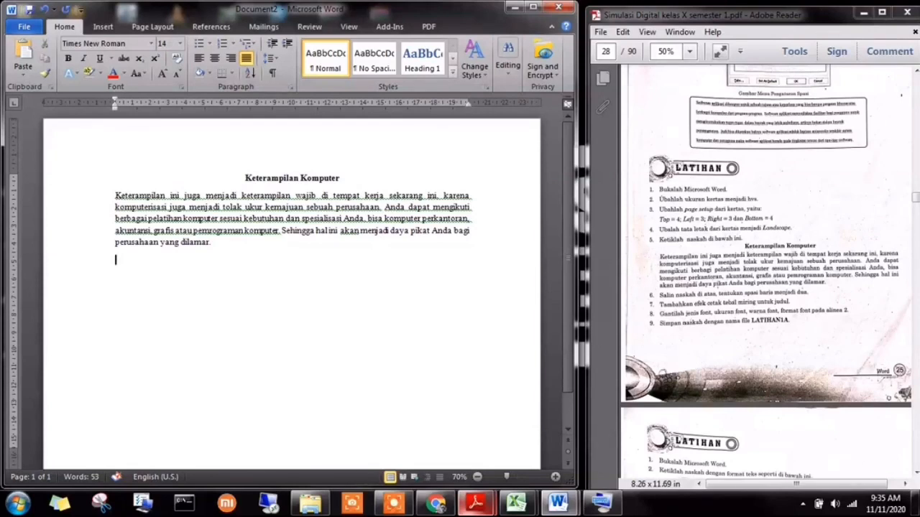
{"action": "key", "text": "ctrl+v"}
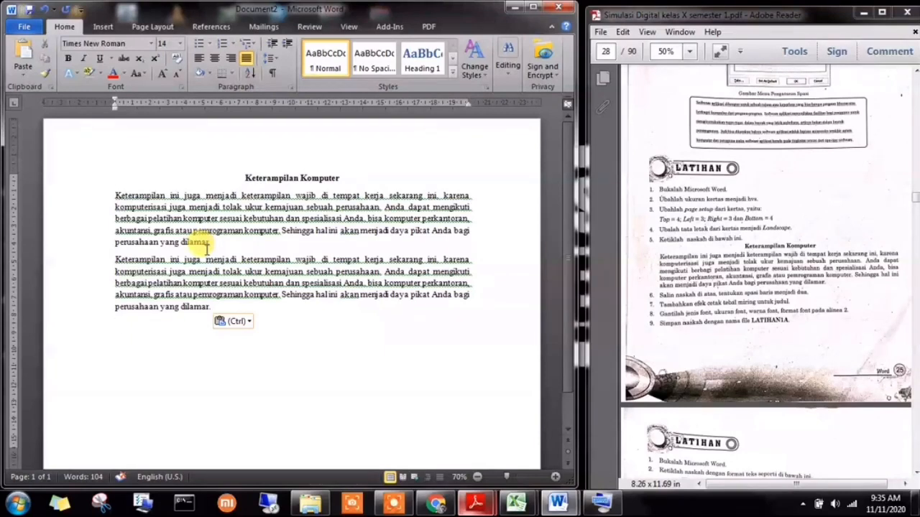
{"action": "left_click_drag", "start_coordinate": [115, 260], "coordinate": [215, 305]}
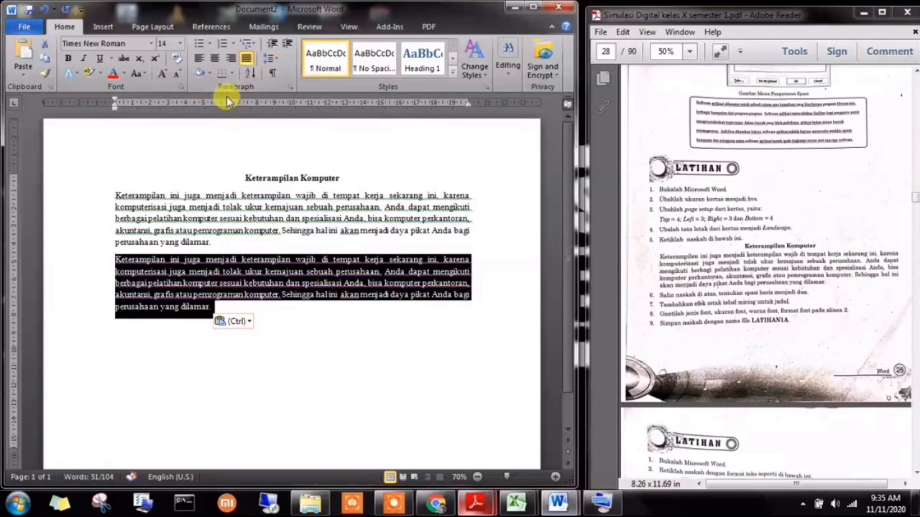
{"action": "left_click", "coordinate": [275, 56]}
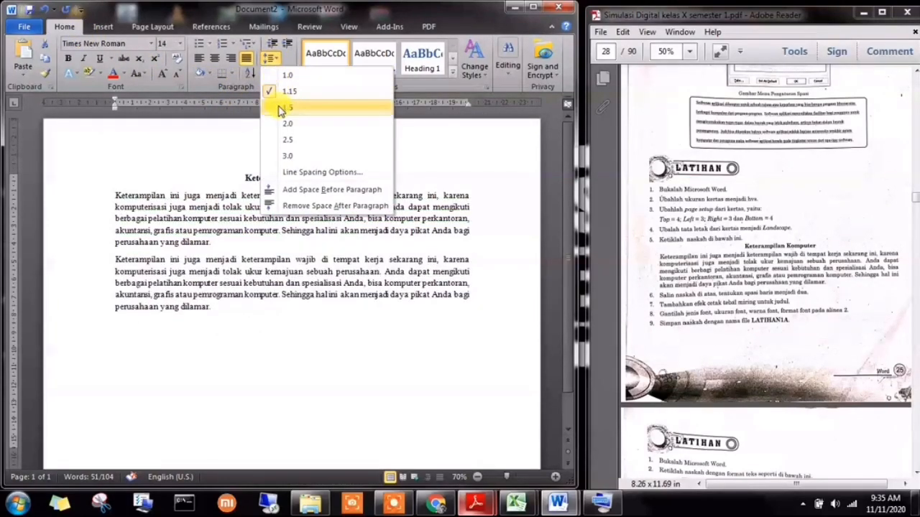
{"action": "left_click", "coordinate": [285, 129]}
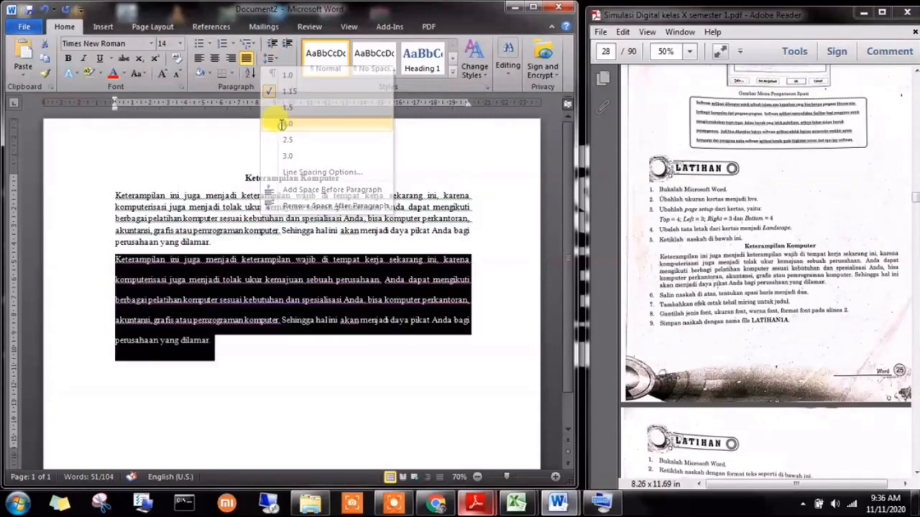
{"action": "left_click", "coordinate": [266, 334]}
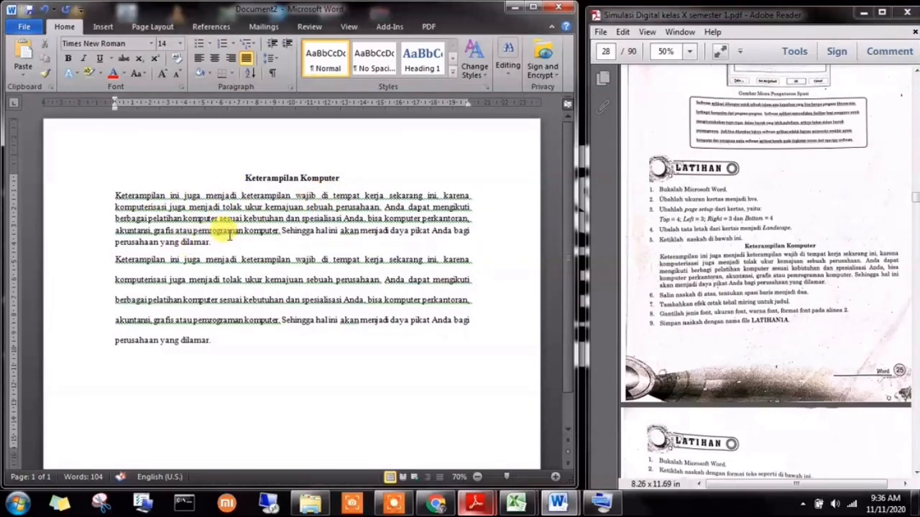
Copy the title "Keterampilan Komputer" onto a new line between the two paragraphs, keeping its source formatting, and remove the extra blank line
{"action": "key", "text": "Return"}
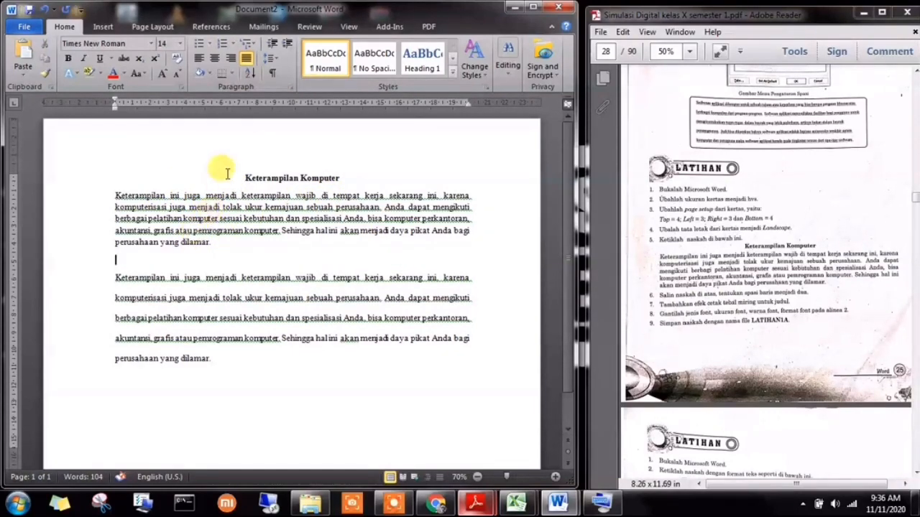
{"action": "left_click_drag", "start_coordinate": [245, 178], "coordinate": [327, 183]}
{"action": "right_click", "coordinate": [327, 183]}
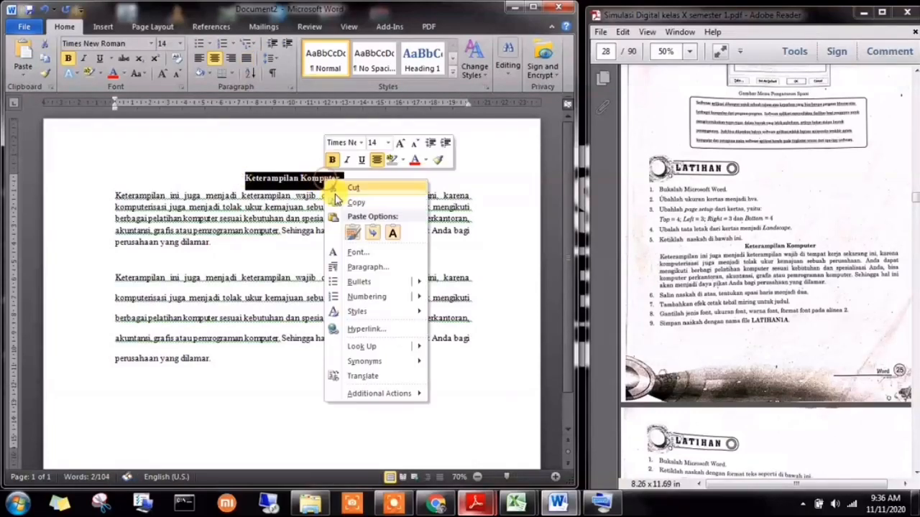
{"action": "left_click", "coordinate": [381, 199]}
{"action": "left_click", "coordinate": [292, 268]}
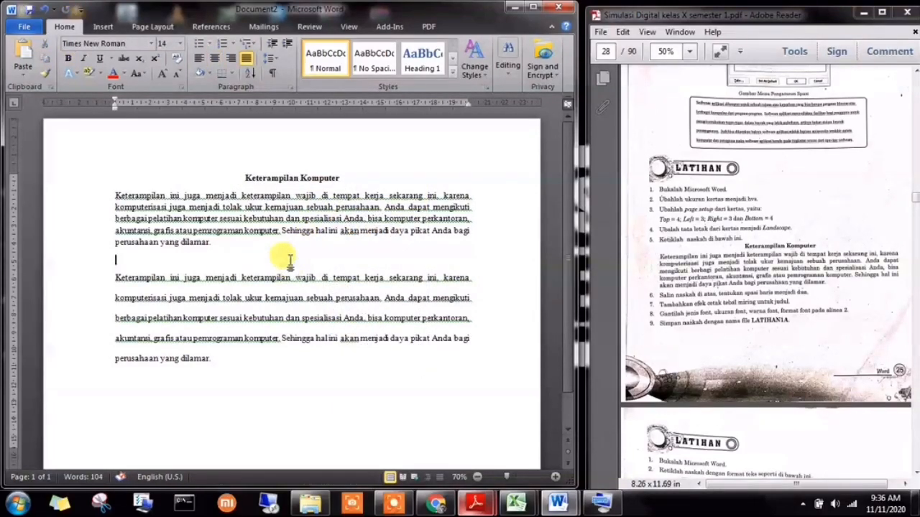
{"action": "right_click", "coordinate": [291, 268]}
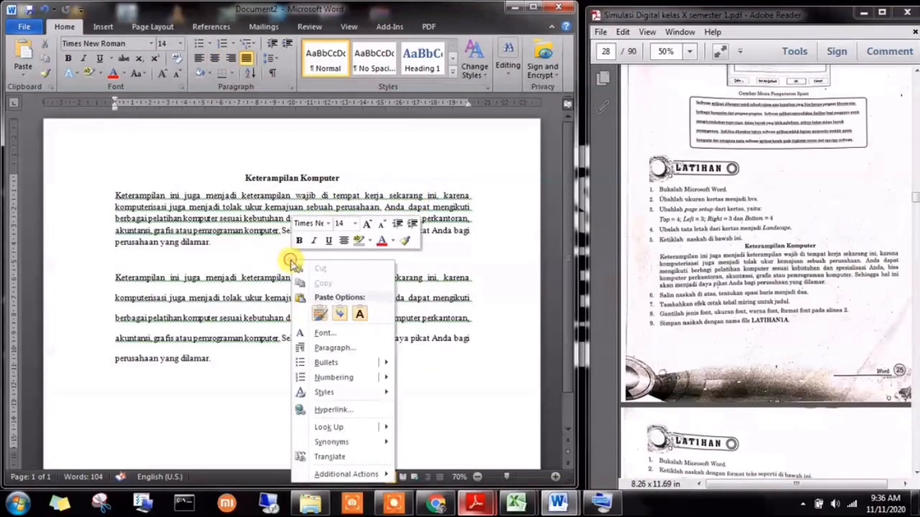
{"action": "left_click", "coordinate": [322, 316]}
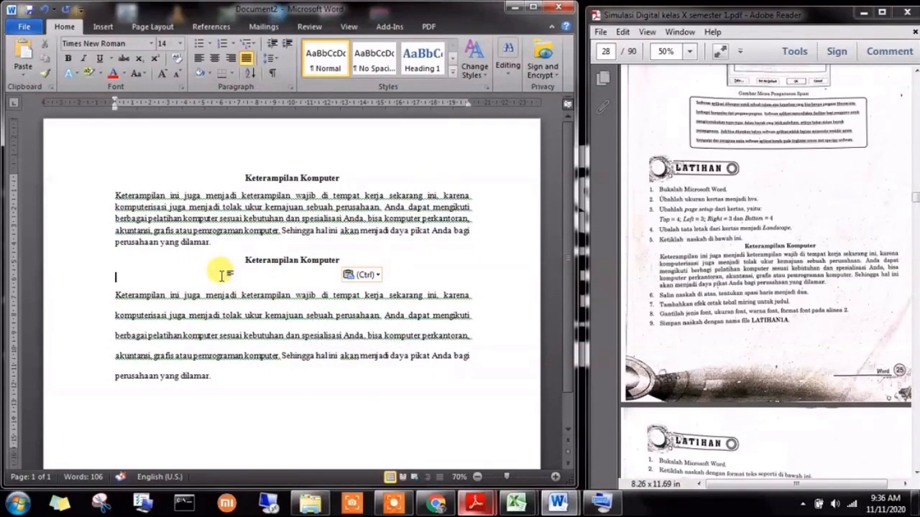
{"action": "key", "text": "BackSpace"}
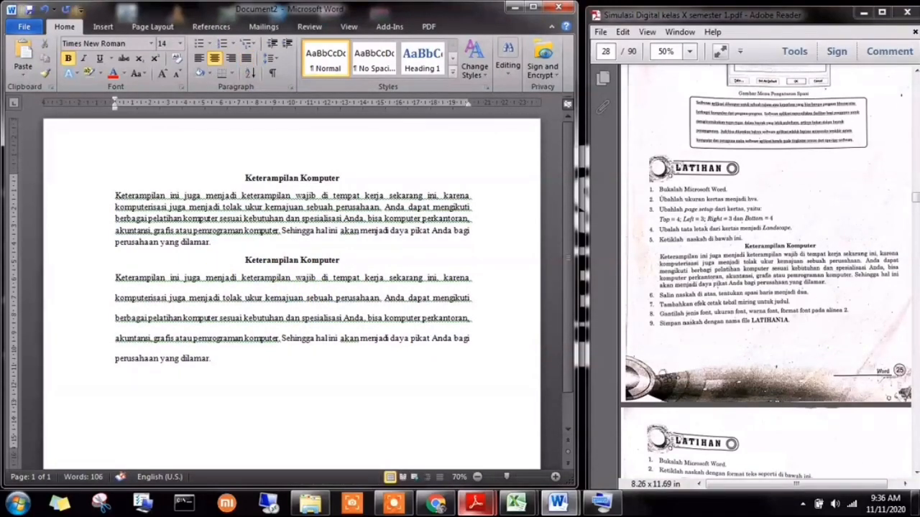
Try deleting the letters "uter" from the second title while the On-Screen Keyboard is shown, and undo the deletion
{"action": "left_click", "coordinate": [602, 506]}
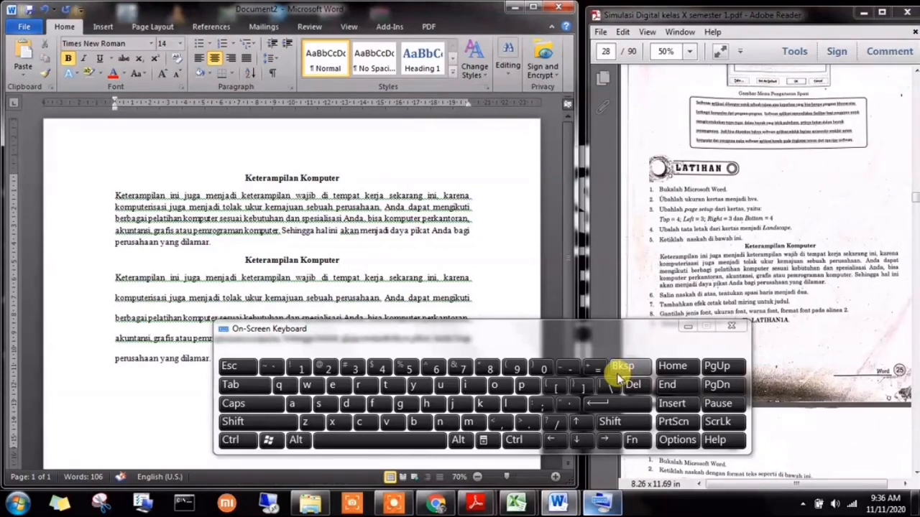
{"action": "left_click", "coordinate": [363, 244]}
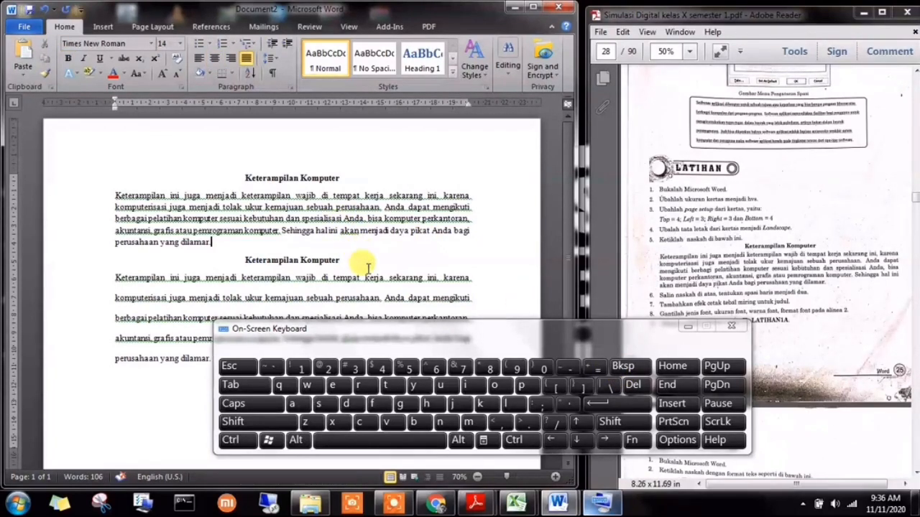
{"action": "left_click", "coordinate": [349, 259]}
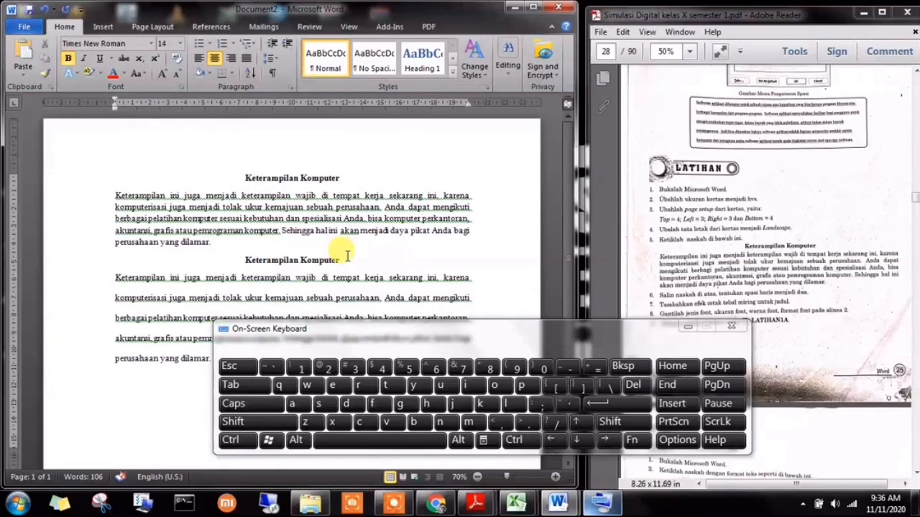
{"action": "key", "text": "BackSpace"}
{"action": "key", "text": "BackSpace"}
{"action": "key", "text": "BackSpace"}
{"action": "key", "text": "BackSpace"}
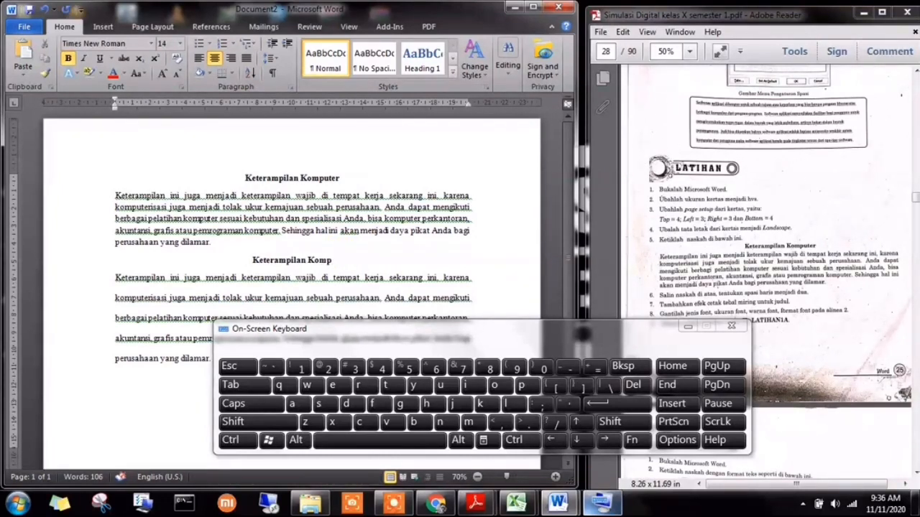
{"action": "key", "text": "ctrl+z"}
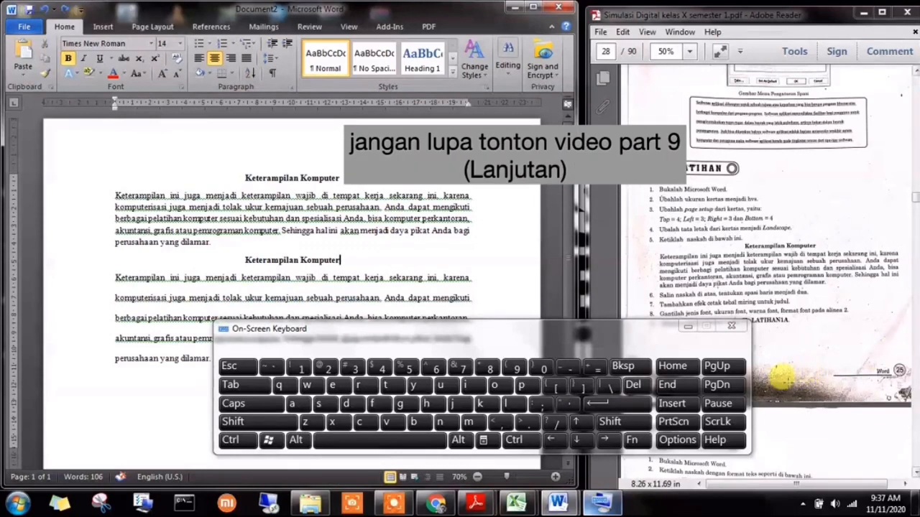
{"action": "left_click", "coordinate": [685, 328]}
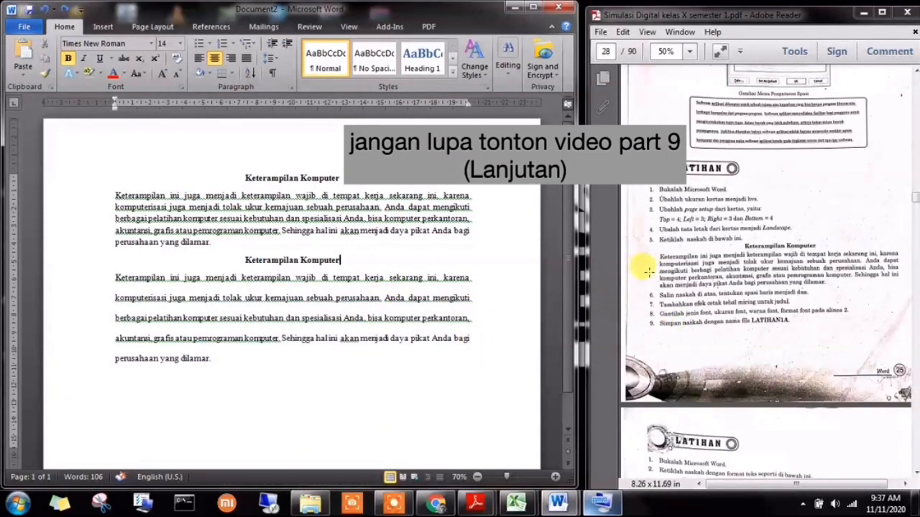